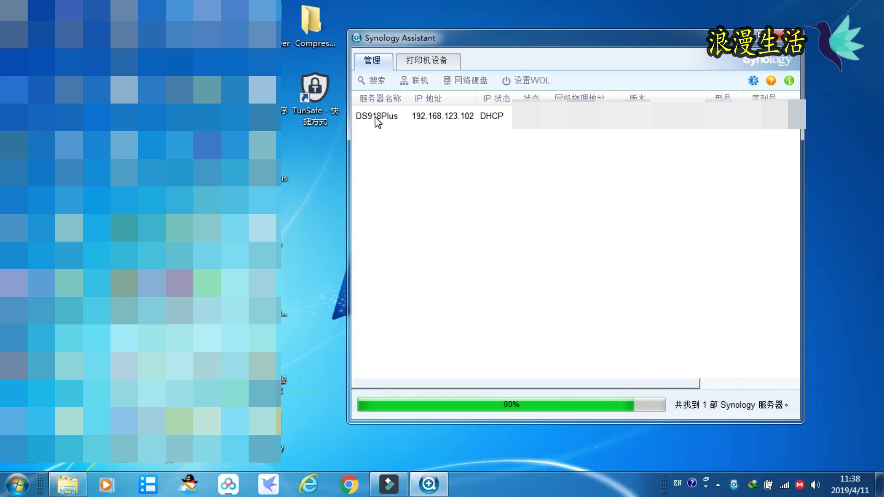
- Open the DS918Plus login page and sign in as admin with the account password
left_click(419, 117)
double_click(418, 118)
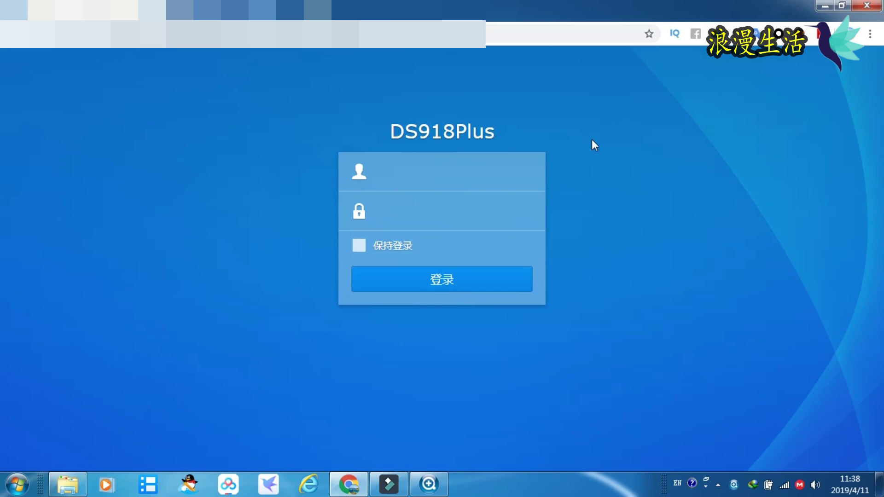
left_click(485, 180)
type("admin")
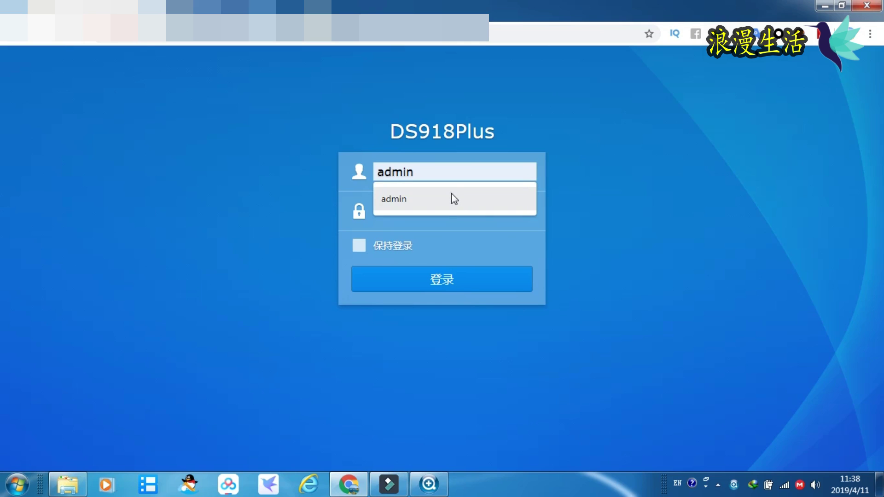
left_click(451, 194)
left_click(435, 219)
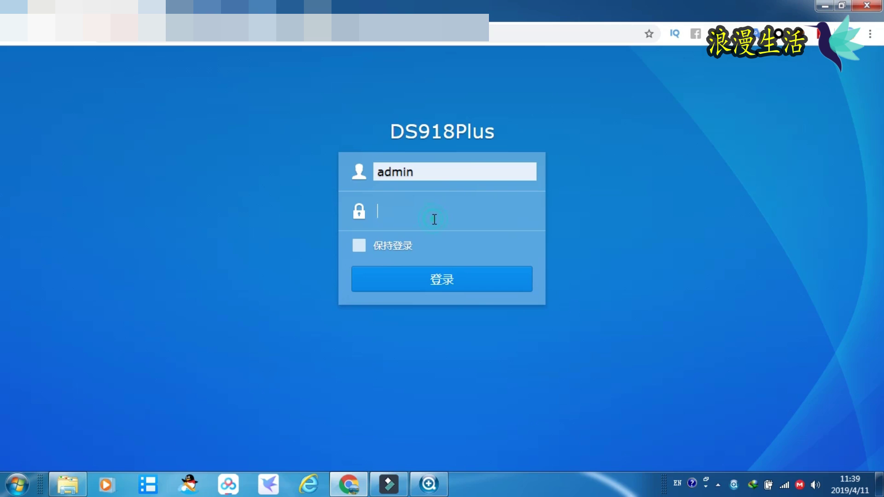
type("******")
left_click(466, 280)
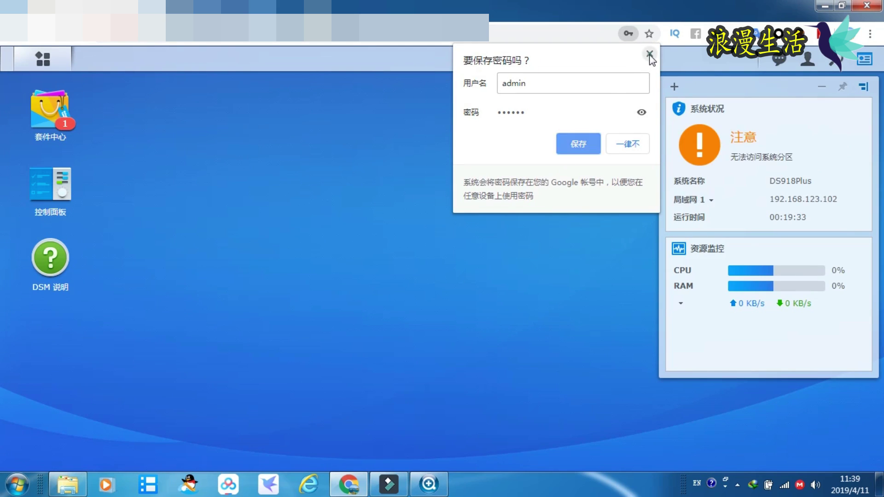
- Dismiss the browser's save-password prompt and launch Storage Manager, moving its window up-left
left_click(650, 54)
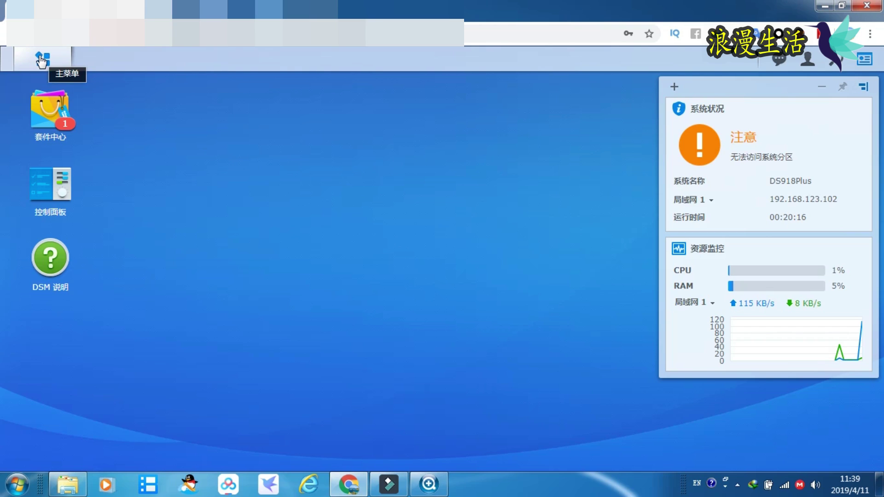
left_click(42, 60)
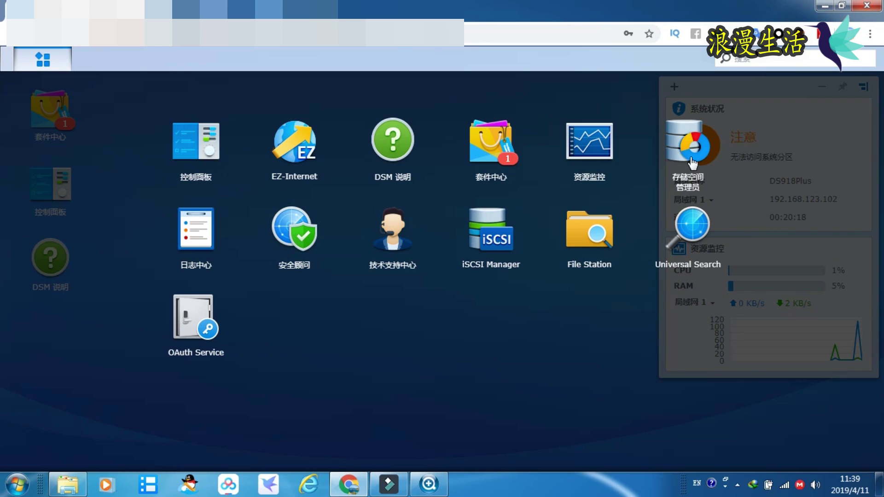
left_click(692, 161)
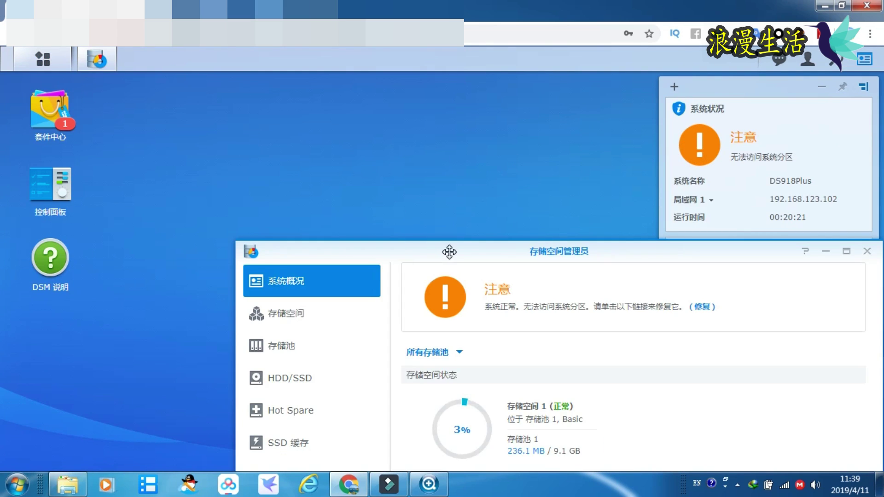
left_click_drag(448, 249, 323, 71)
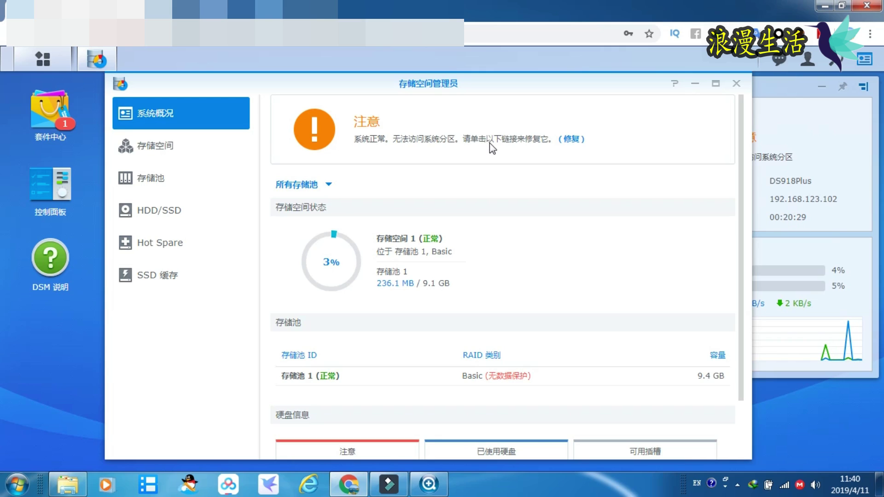
- Repair the inaccessible system partition, then scroll down to review the disk information
left_click(574, 140)
left_click(532, 321)
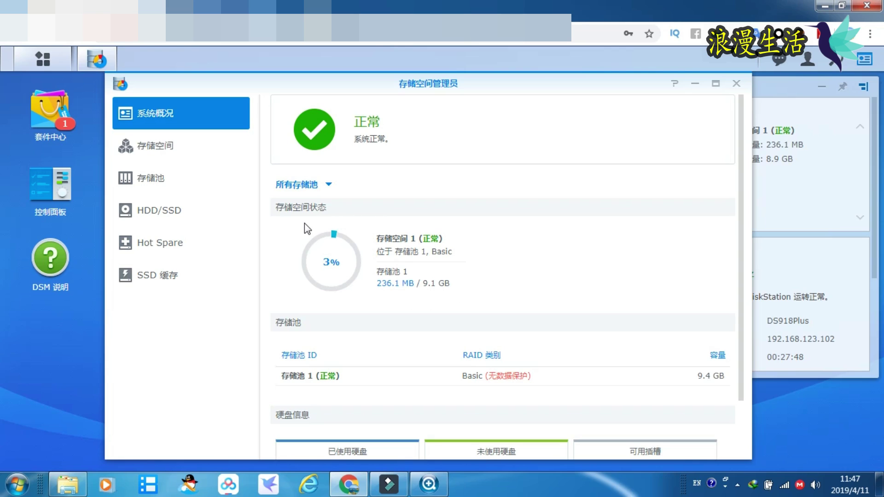
scroll(309, 225, "down", 2)
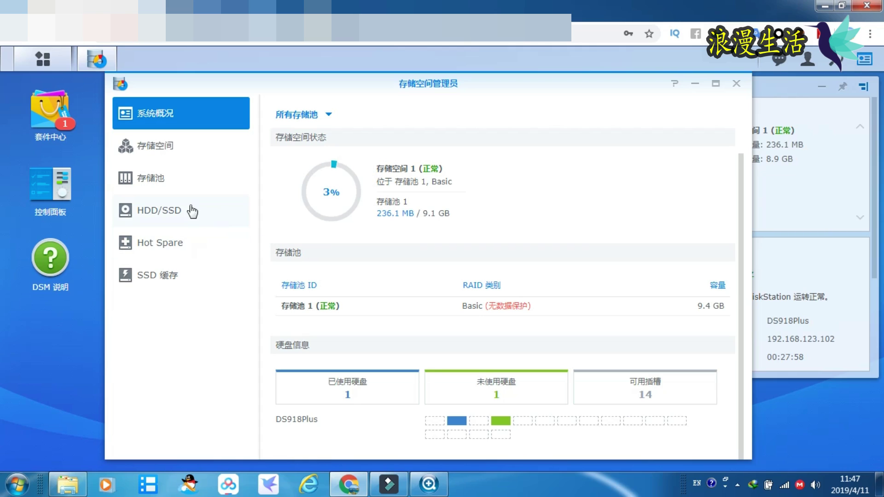
- Start a quick-mode new volume on 硬盘 4, accepting that its data will be erased
left_click(171, 148)
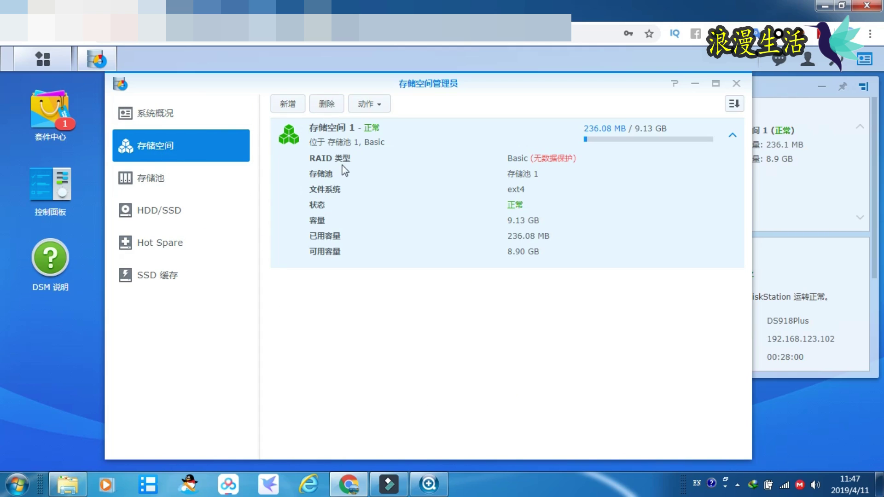
left_click(297, 107)
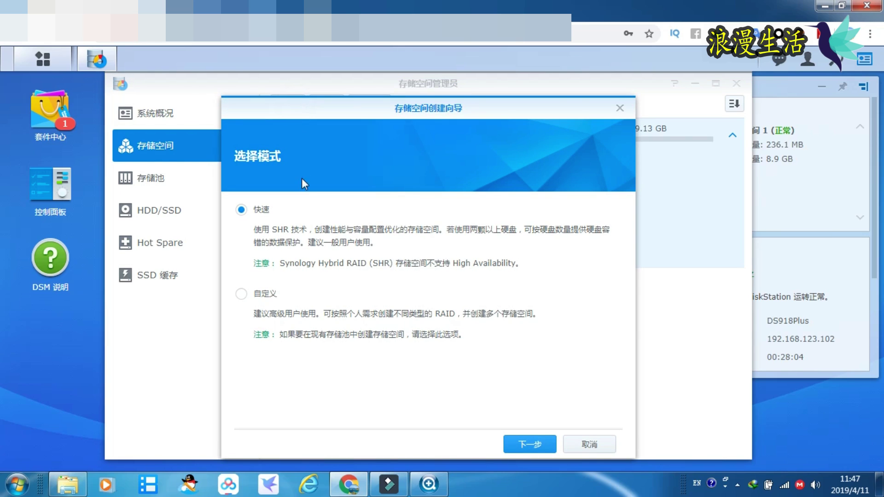
left_click(535, 449)
left_click(534, 447)
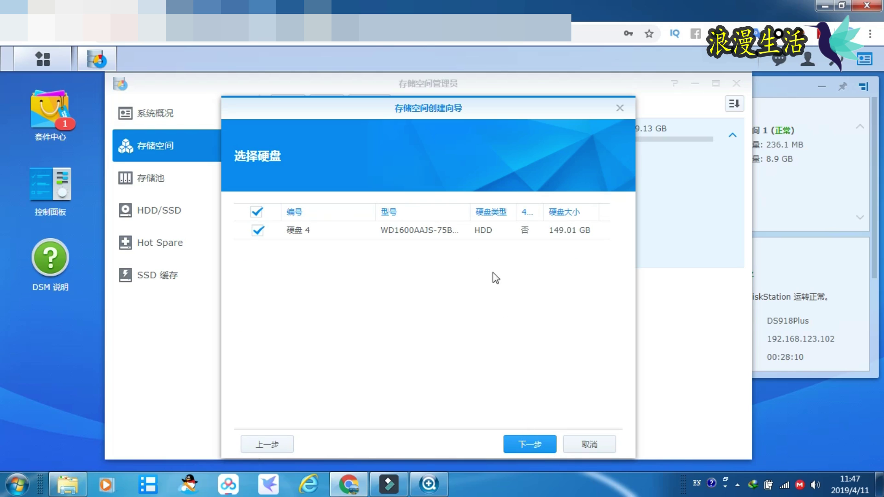
left_click(479, 233)
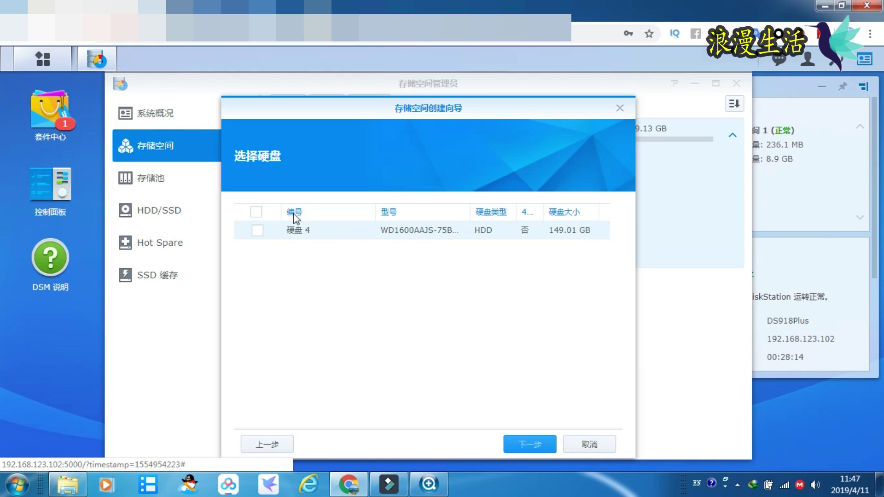
left_click(259, 213)
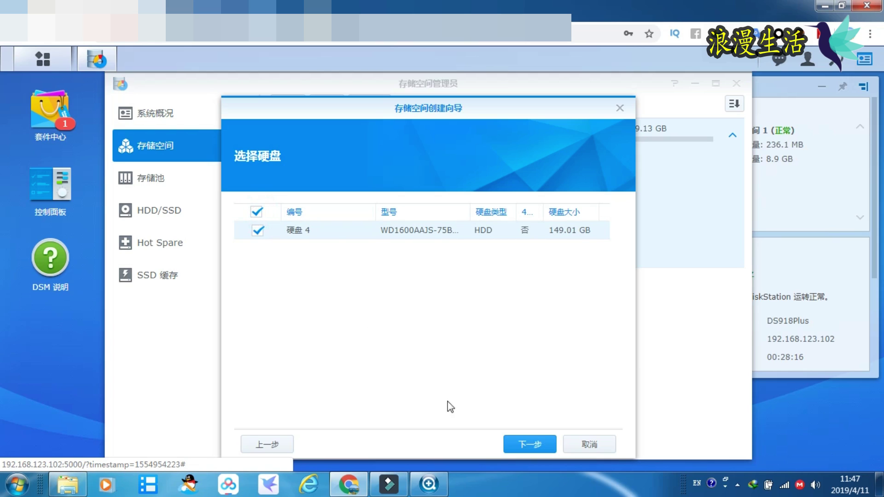
left_click(534, 445)
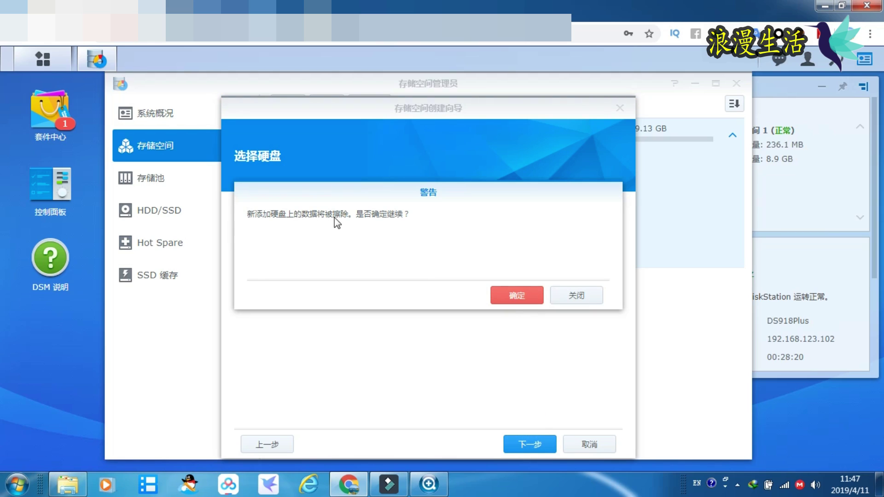
left_click(517, 300)
- Keep the Btrfs file system and apply to create 存储空间 2
left_click(537, 449)
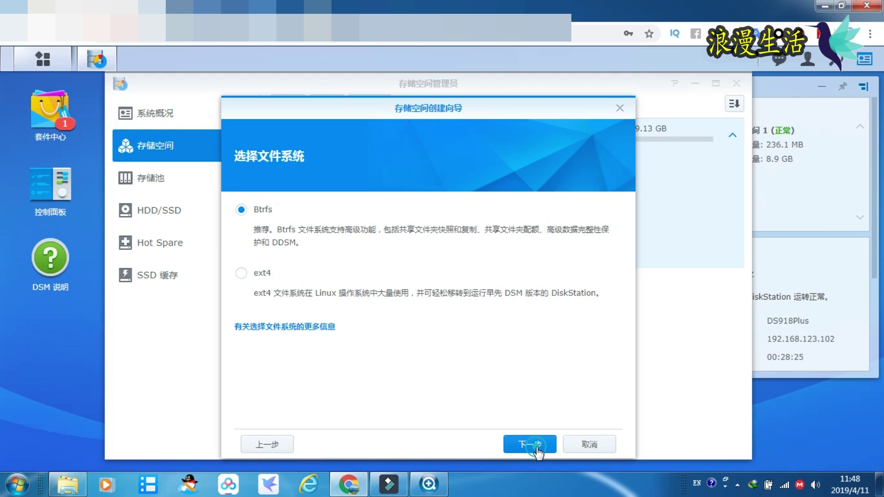
left_click(271, 446)
left_click(523, 445)
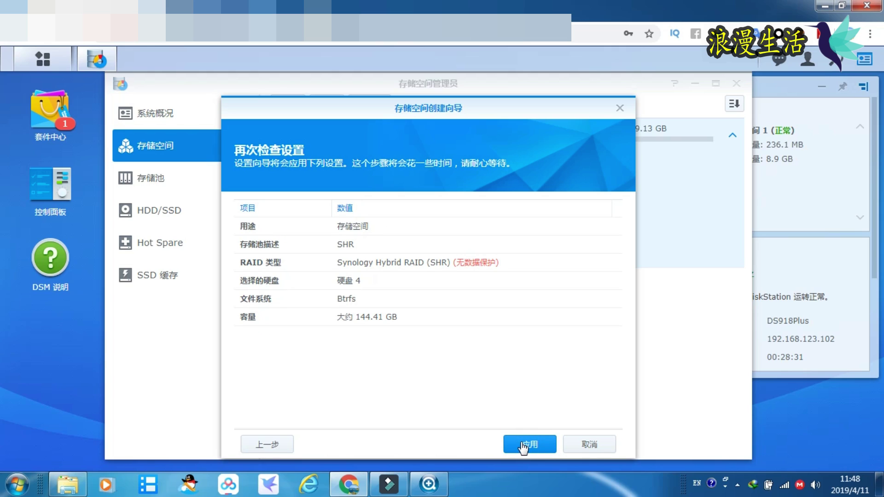
left_click(524, 445)
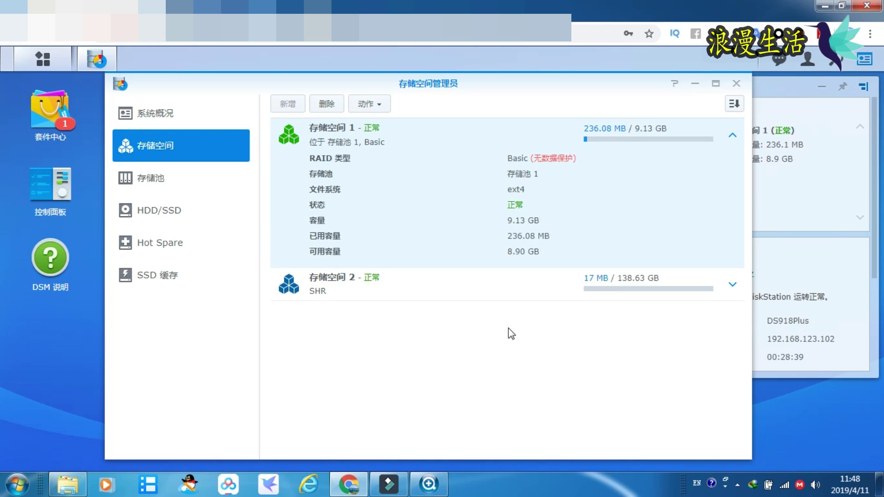
- Check the details of 存储空间 2 and 硬盘 4 in the disk list, then close Storage Manager
left_click(733, 284)
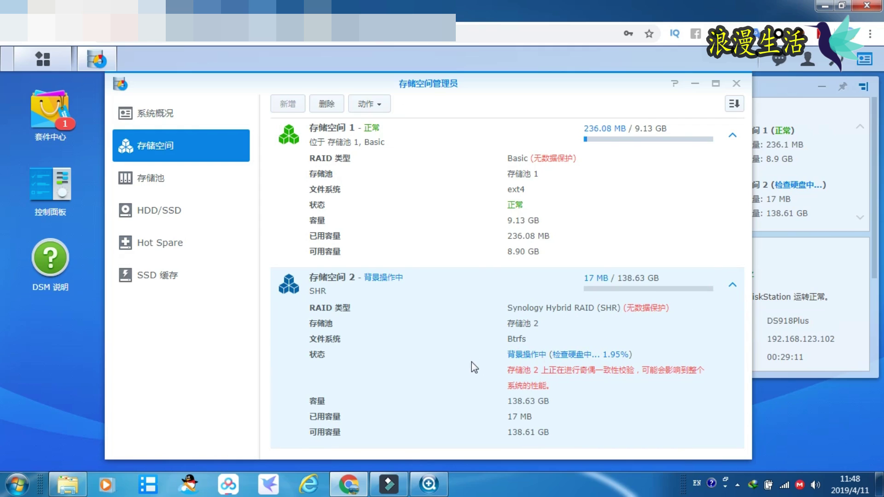
left_click(735, 287)
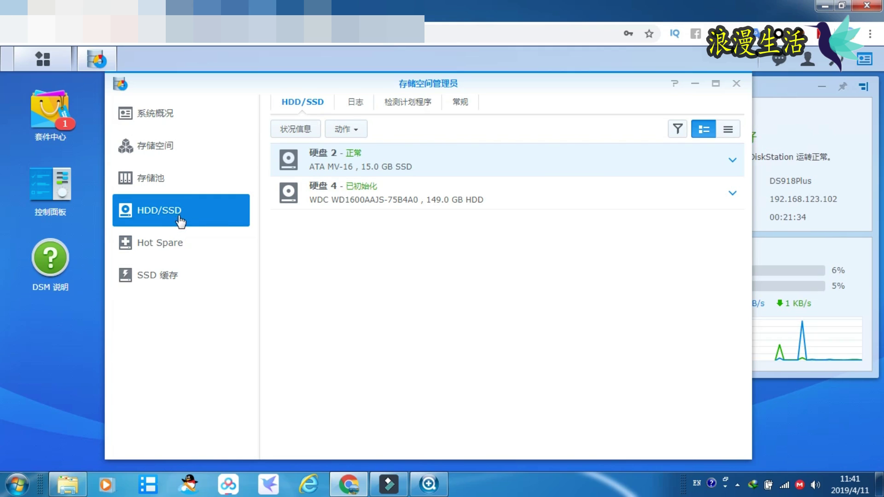
left_click(339, 199)
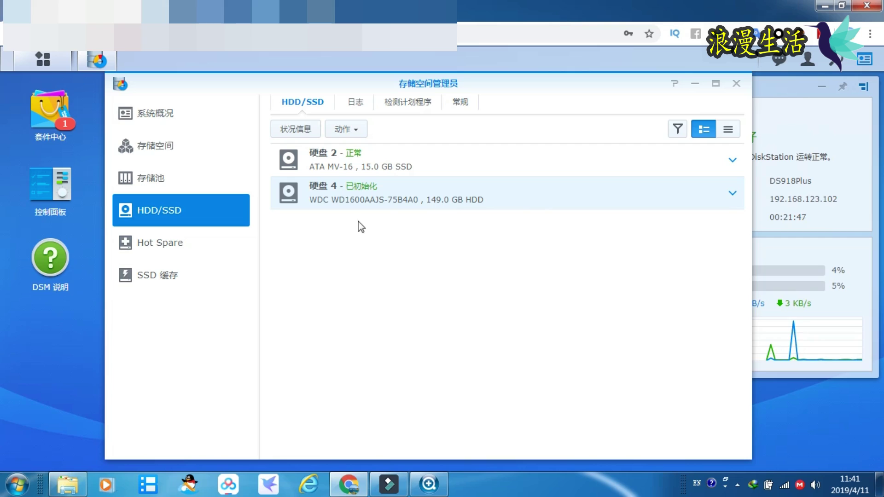
left_click(352, 219)
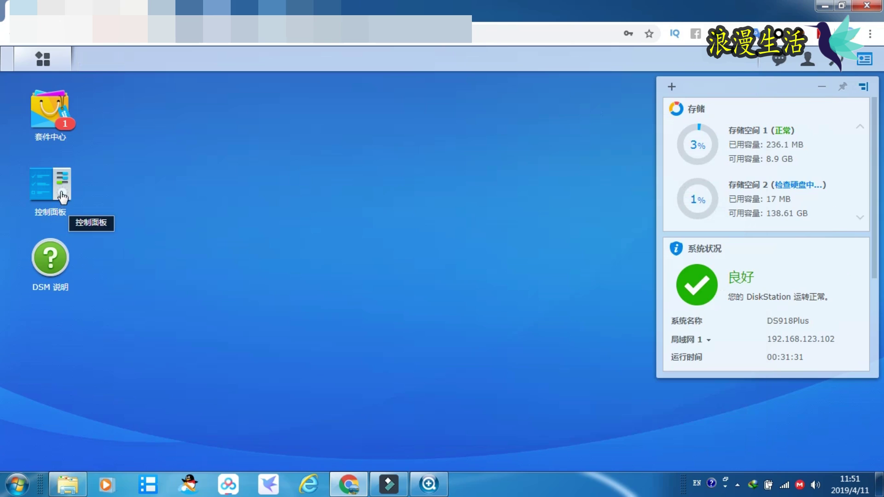
- In Control Panel's 共享文件夹 list, start the 新增 shared folder wizard
left_click(62, 196)
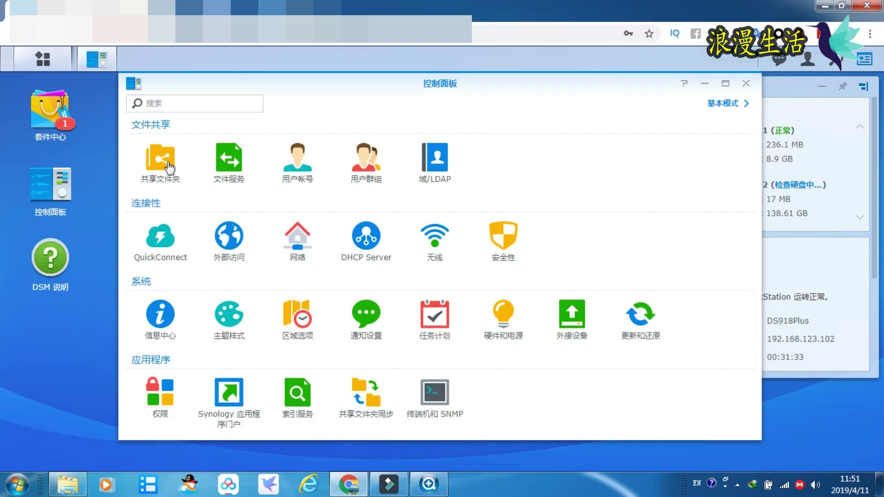
left_click(168, 164)
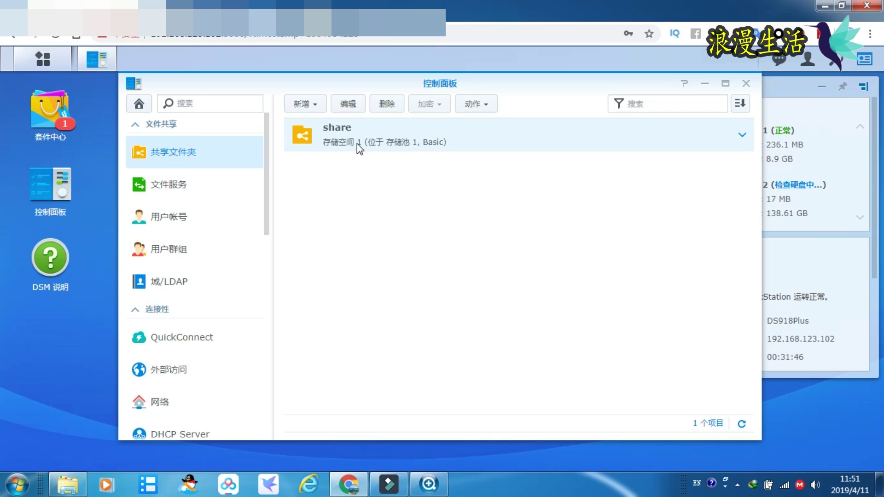
left_click(307, 107)
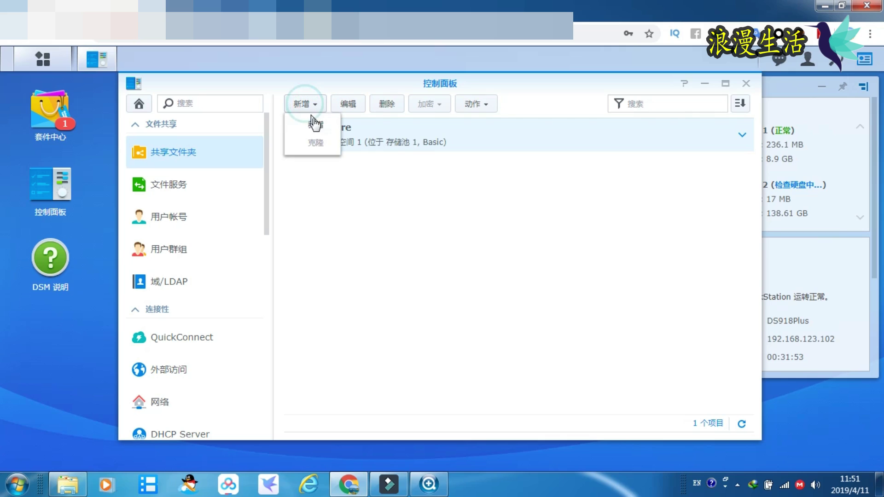
left_click(313, 119)
- Name the shared folder lmsh1, place it on 存储空间 2 (btrfs), and continue
left_click(340, 185)
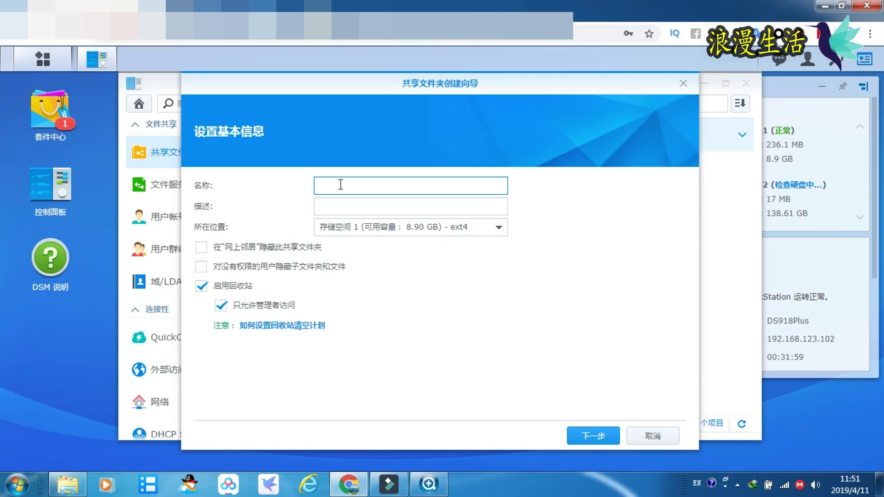
type("lmsh1")
left_click(499, 227)
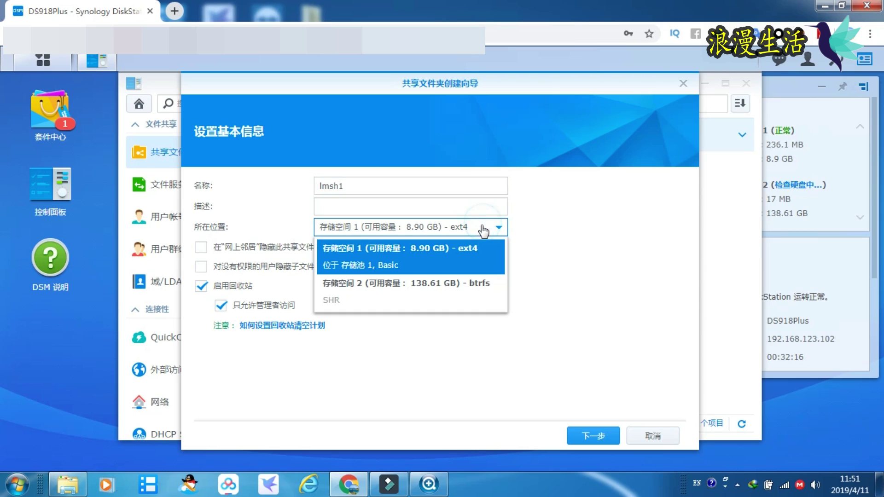
left_click(436, 301)
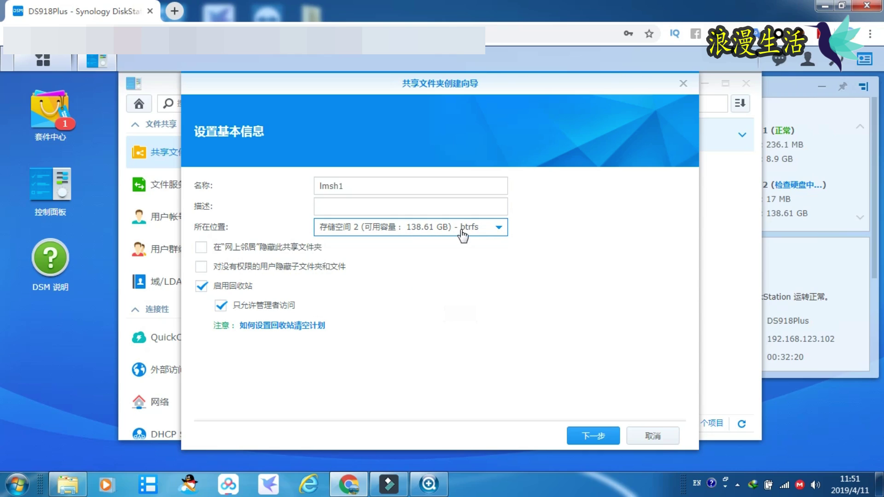
left_click(611, 438)
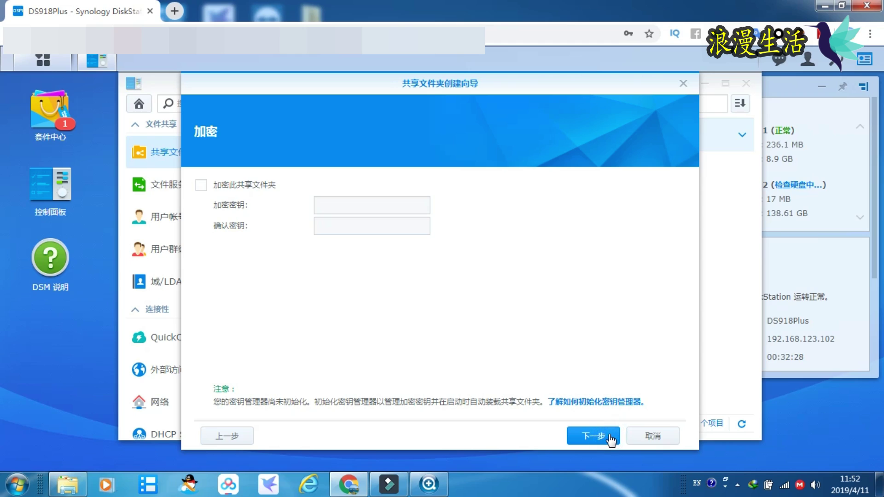
- Enable encryption for the shared folder, entering and confirming the encryption key
left_click(204, 188)
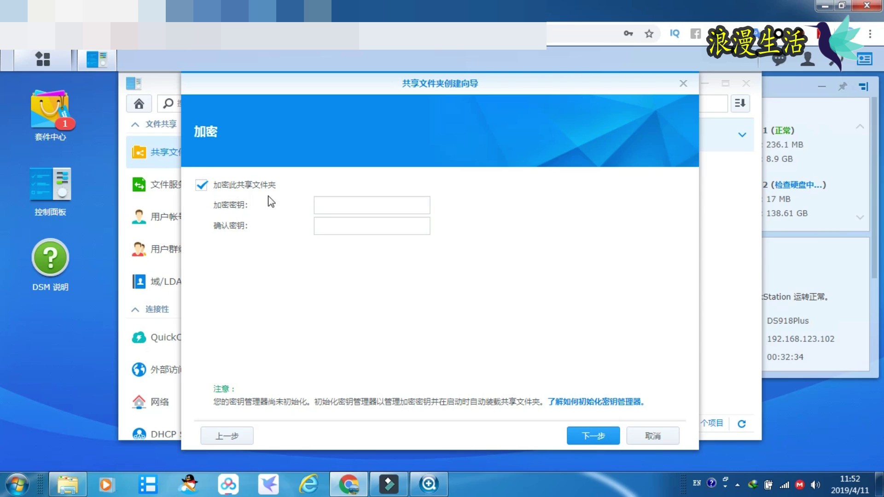
left_click(364, 206)
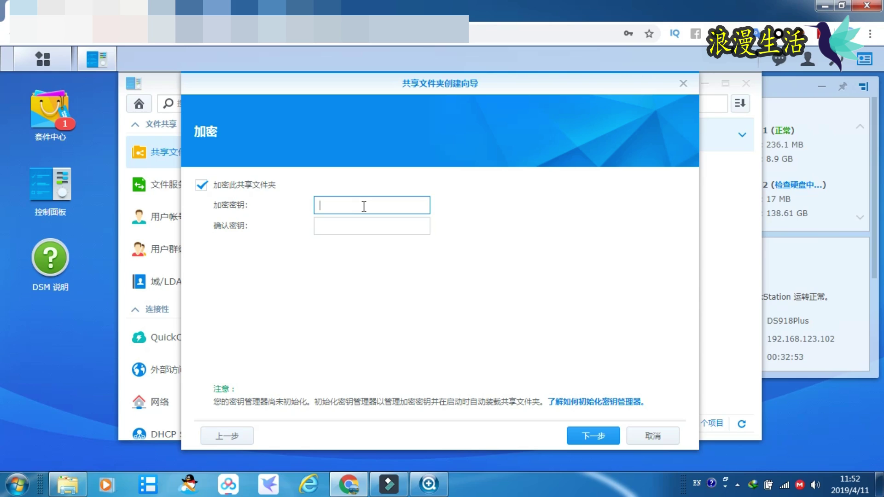
type("12345678901")
left_click(374, 222)
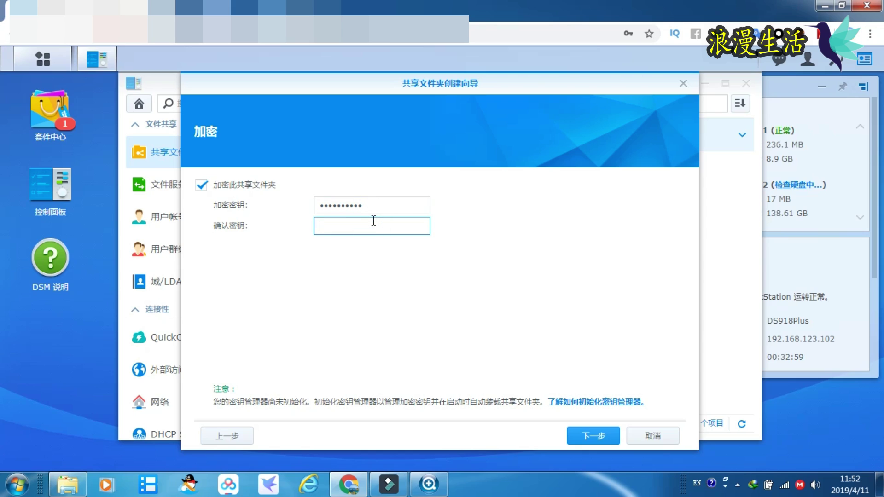
type("123456789")
left_click(594, 436)
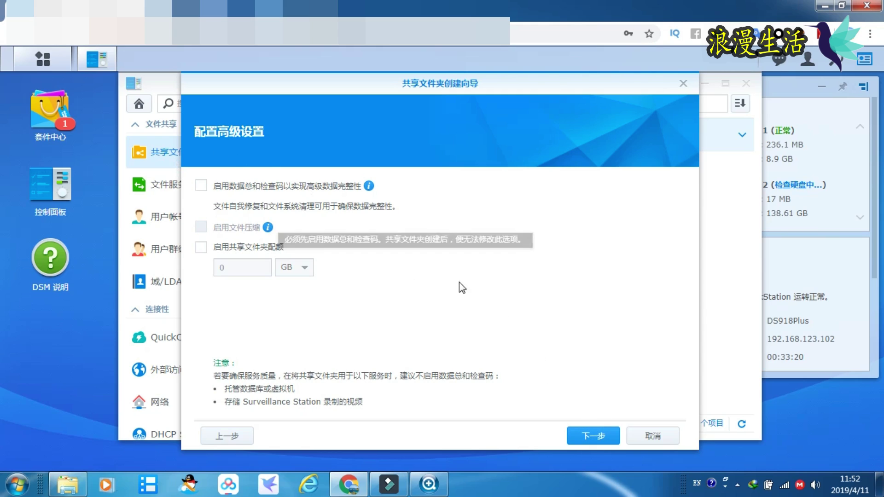
- Apply the lmsh1 settings, accept the encryption warning, and give admin read/write permission
left_click(603, 442)
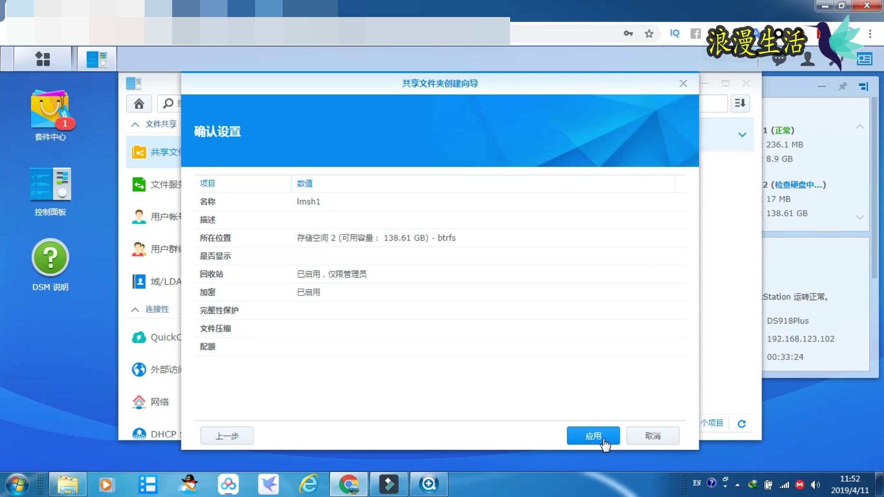
left_click(603, 442)
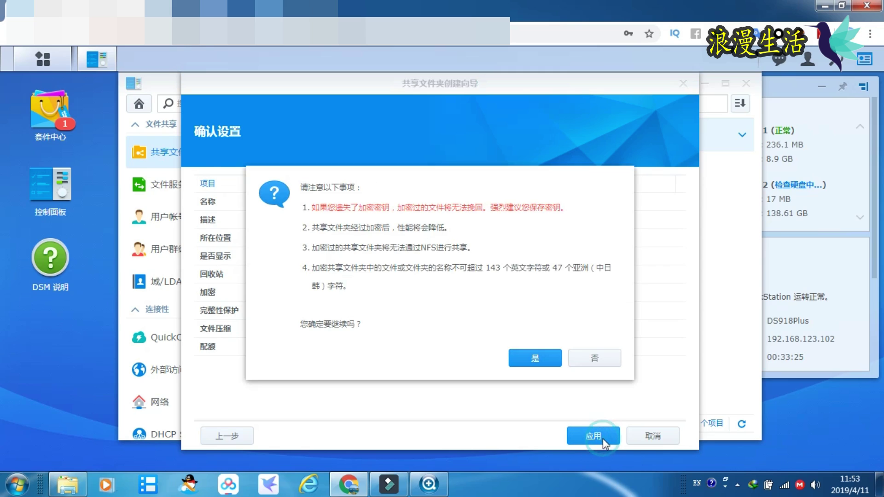
left_click(529, 357)
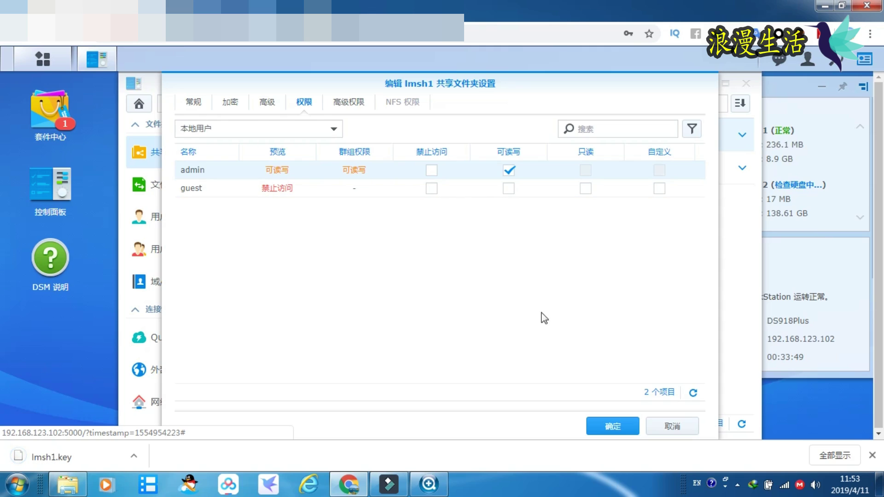
left_click(621, 426)
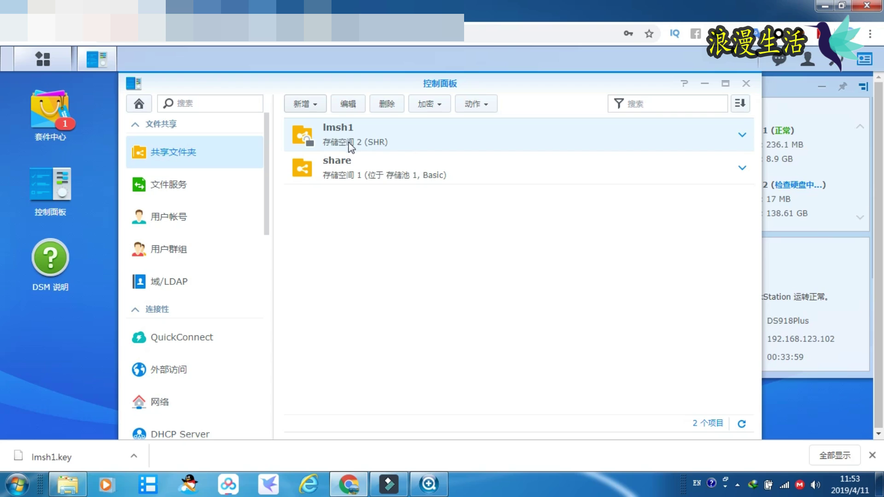
- Close DSM and start a network drive mapping on DS918Plus, signing in as admin
left_click(744, 85)
left_click(860, 7)
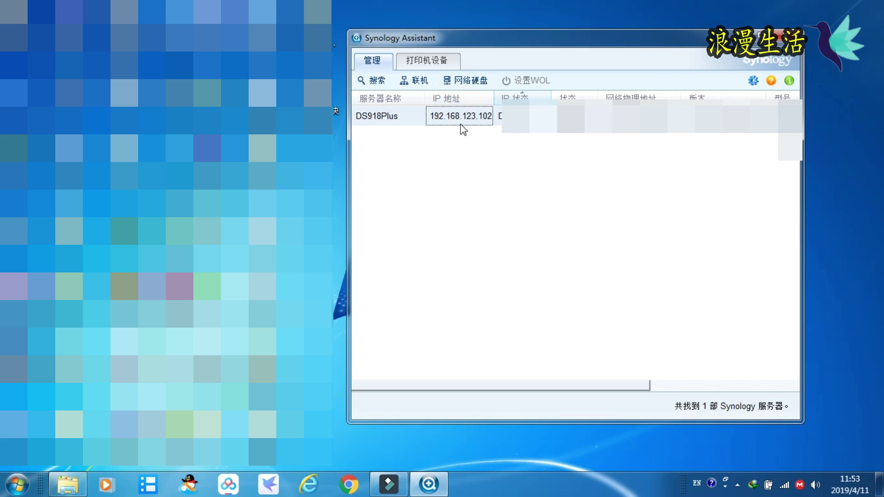
left_click(390, 120)
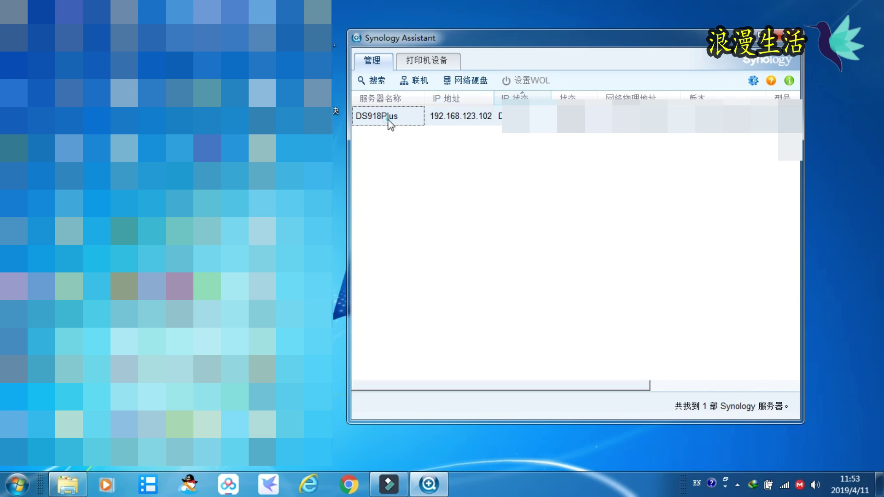
left_click(466, 81)
left_click(364, 150)
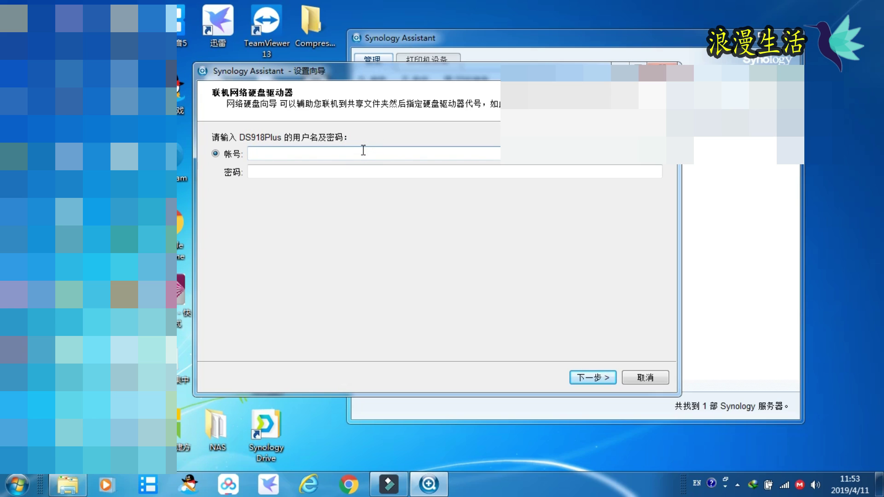
type("admin")
left_click(388, 169)
type("1")
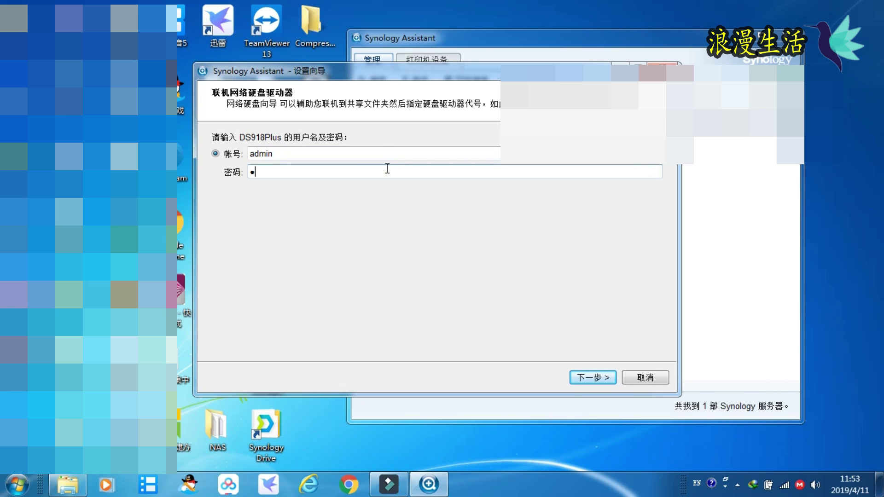
type("23456")
left_click(593, 376)
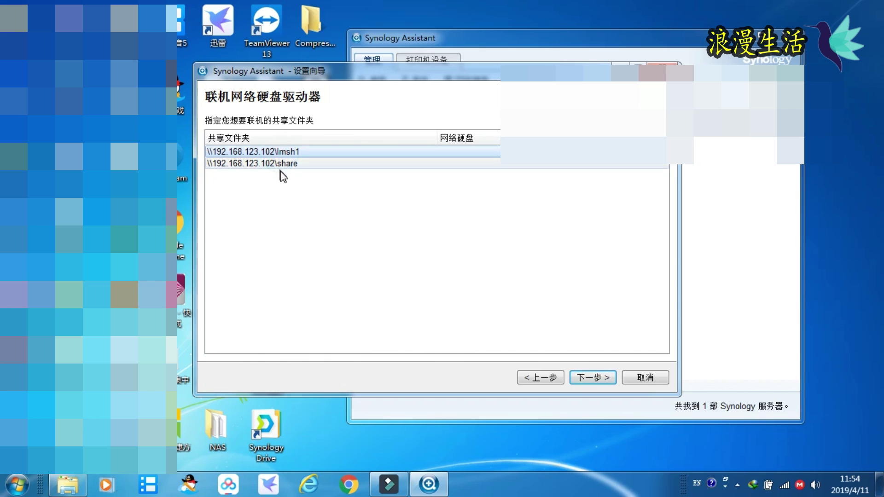
- Map lmsh1 to drive letter Z: and close Synology Assistant
key("Return")
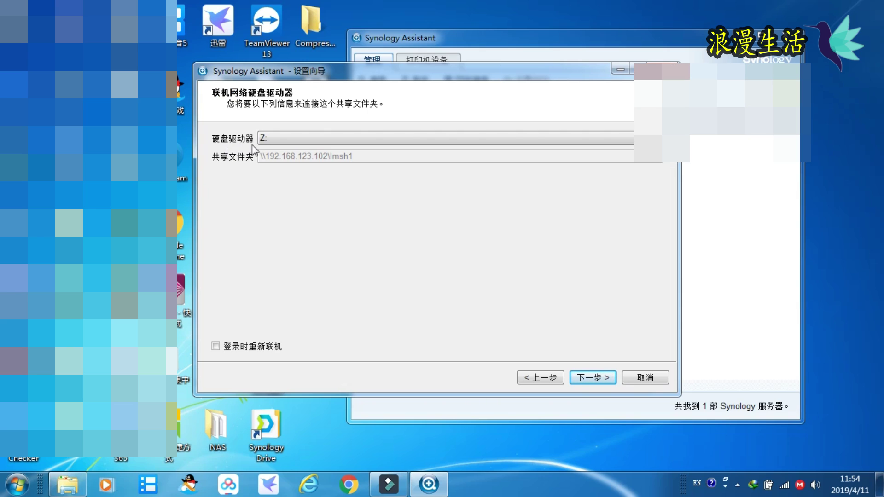
left_click(592, 376)
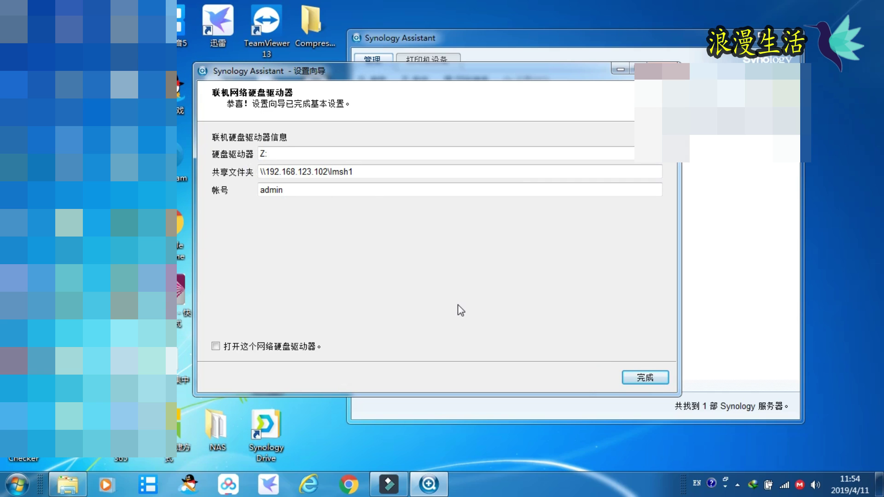
left_click(641, 375)
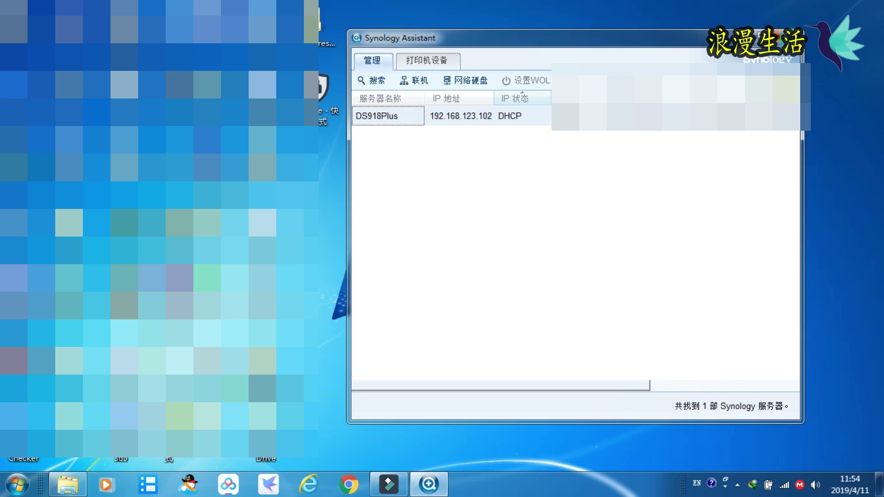
left_click(794, 37)
- Open the lmsh1 (Z:) network drive from Computer to check its contents, then go back
double_click(698, 92)
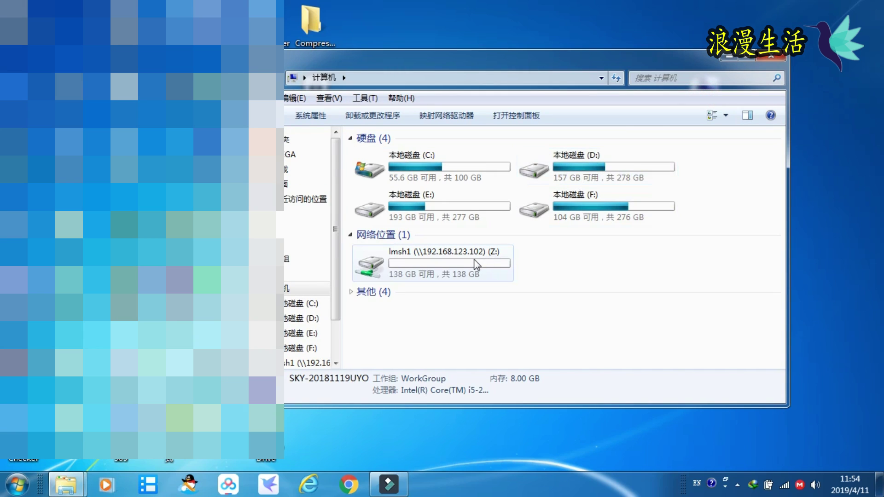
double_click(476, 265)
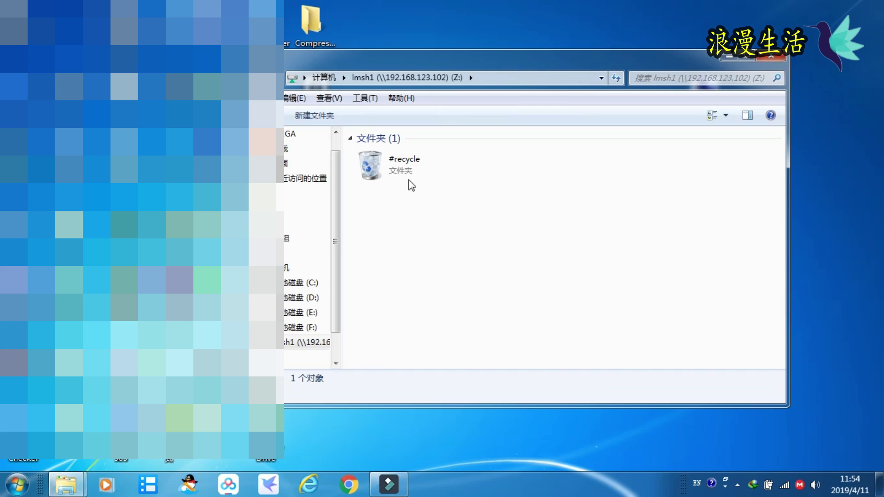
key("BackSpace")
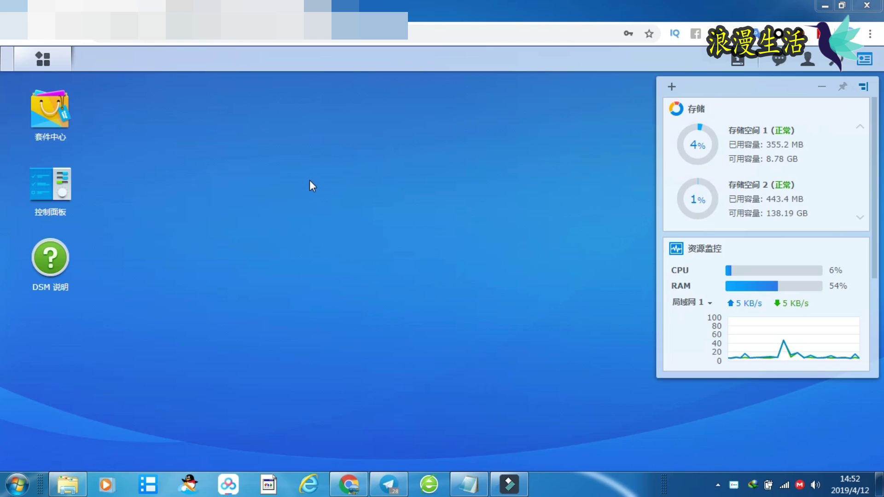
- Edit the admin account in Control Panel's user list, inspect its password fields, and cancel
left_click(73, 203)
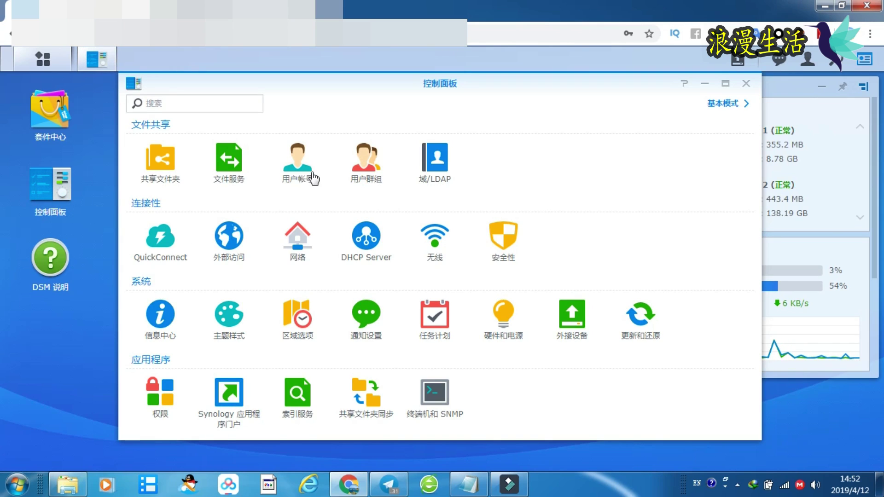
left_click(301, 160)
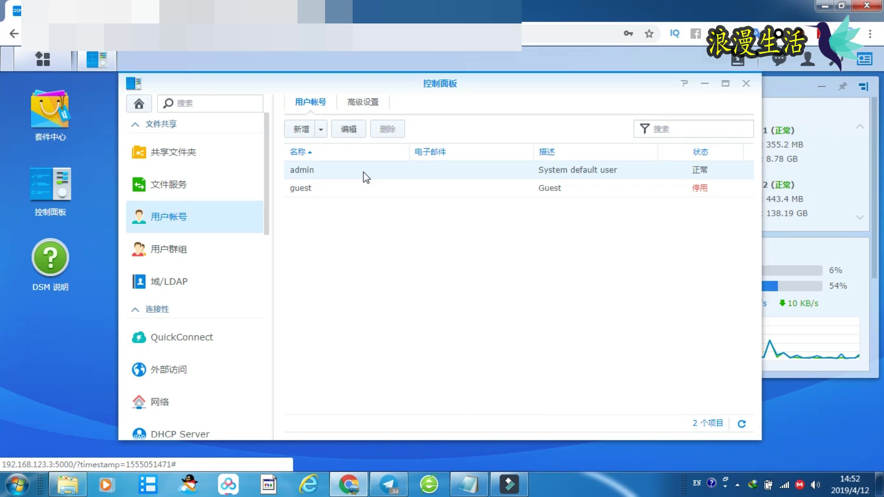
left_click(348, 130)
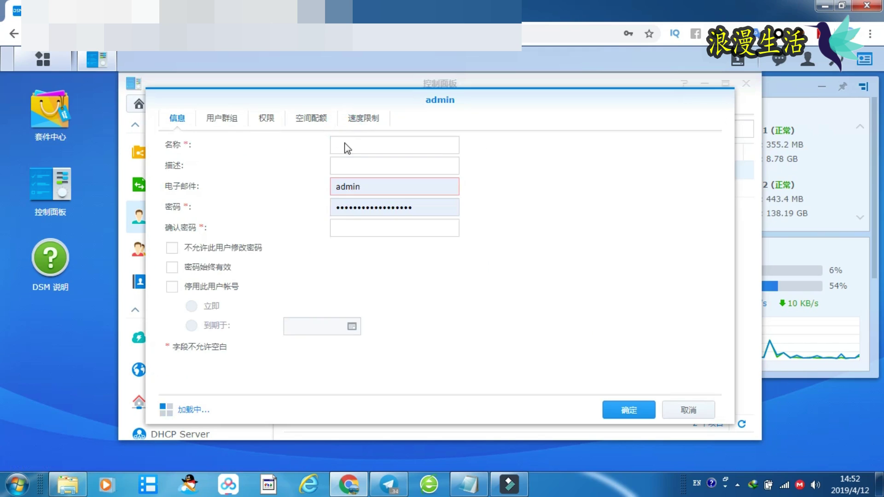
left_click(427, 208)
left_click(520, 220)
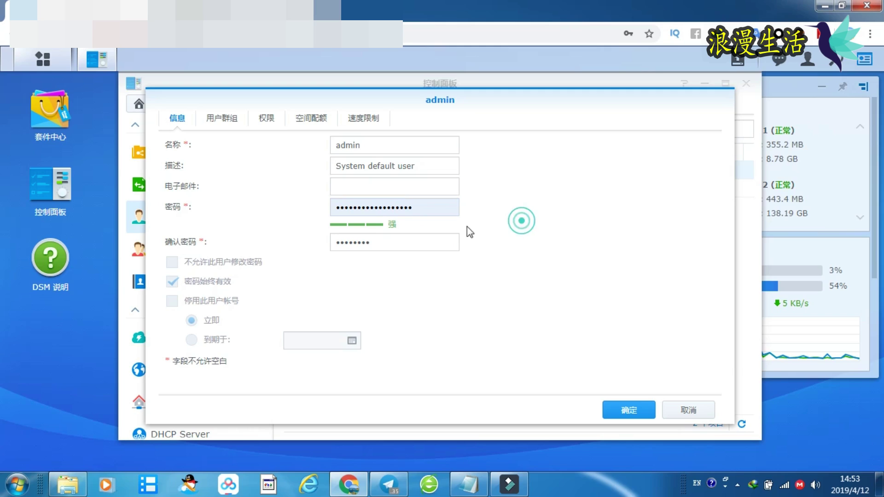
left_click(413, 246)
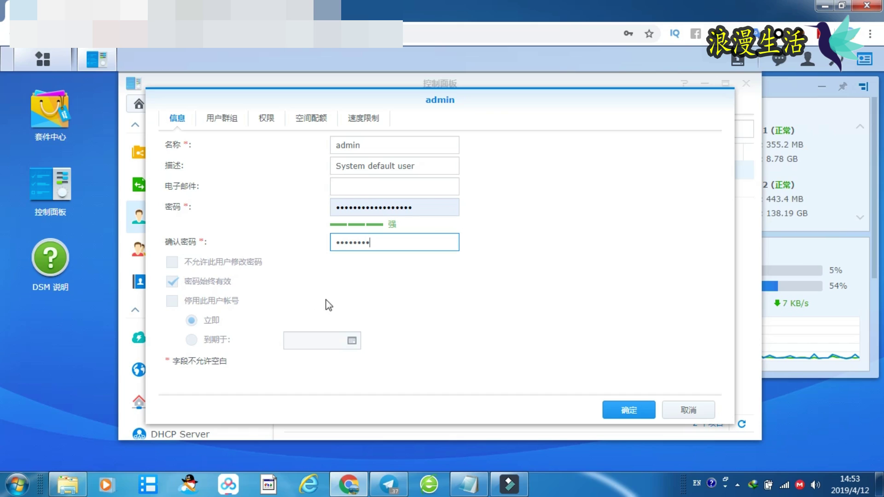
left_click(670, 408)
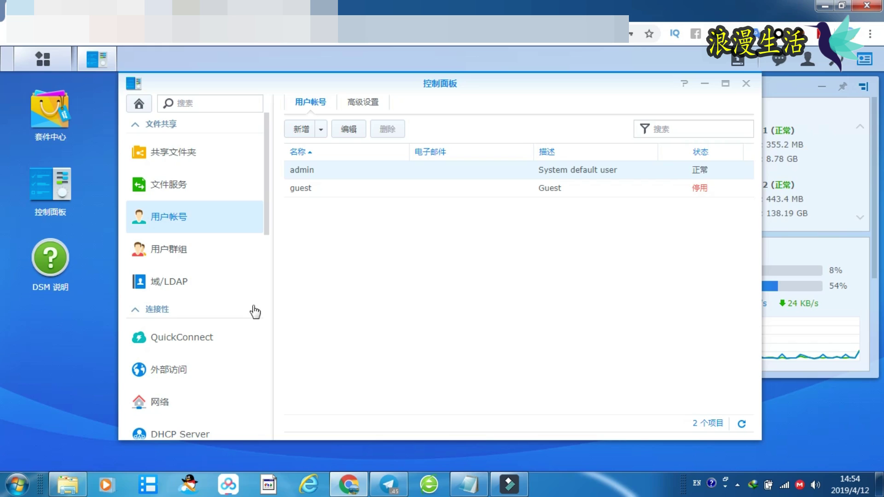
- Open Control Panel's QuickConnect settings and launch the remote DSM address in a new tab
left_click(205, 346)
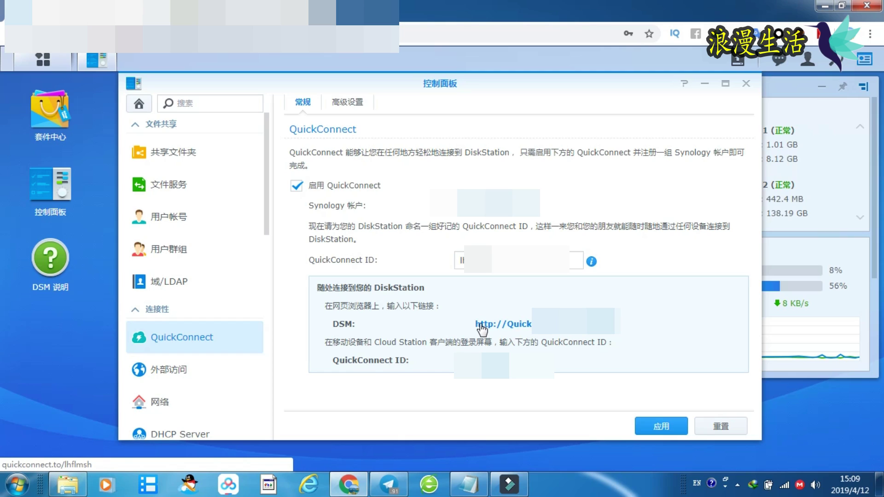
left_click(481, 328)
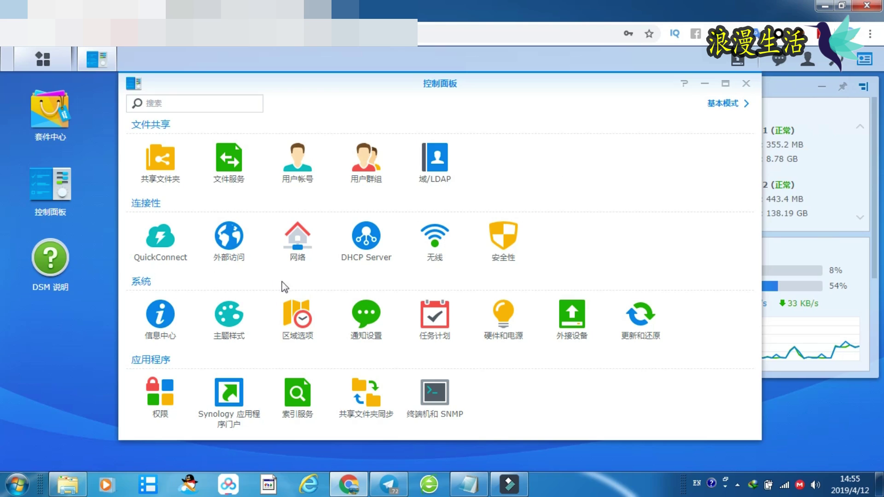
- Close Control Panel and search Package Center for 'drive'
left_click(747, 85)
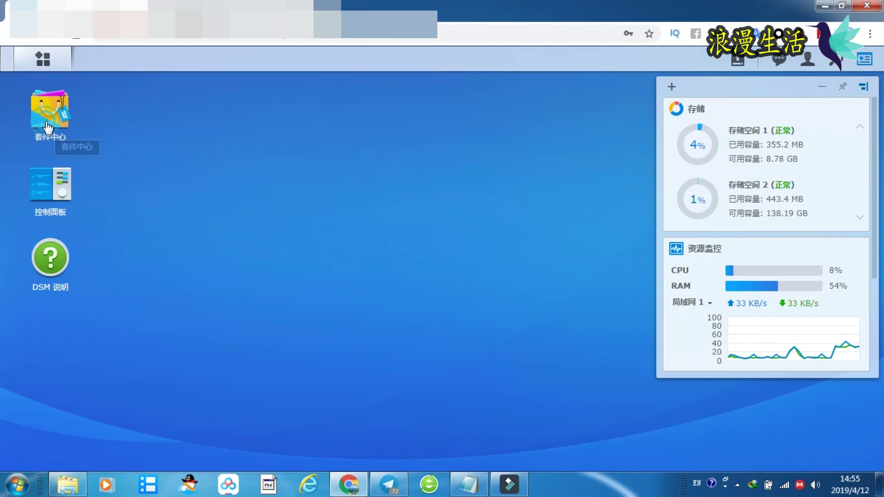
left_click(50, 115)
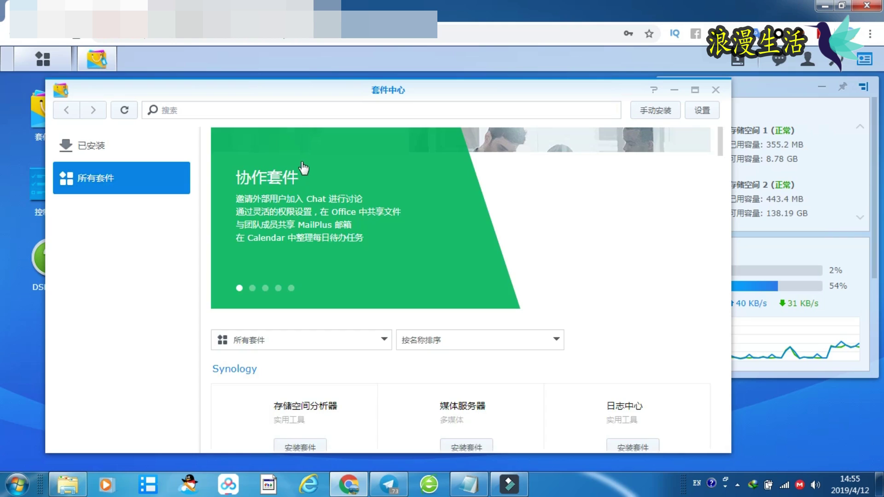
right_click(236, 111)
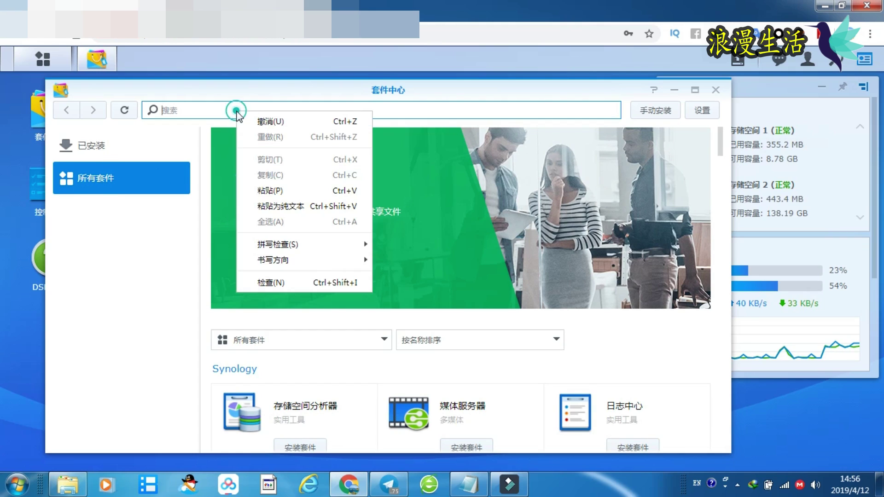
left_click(266, 189)
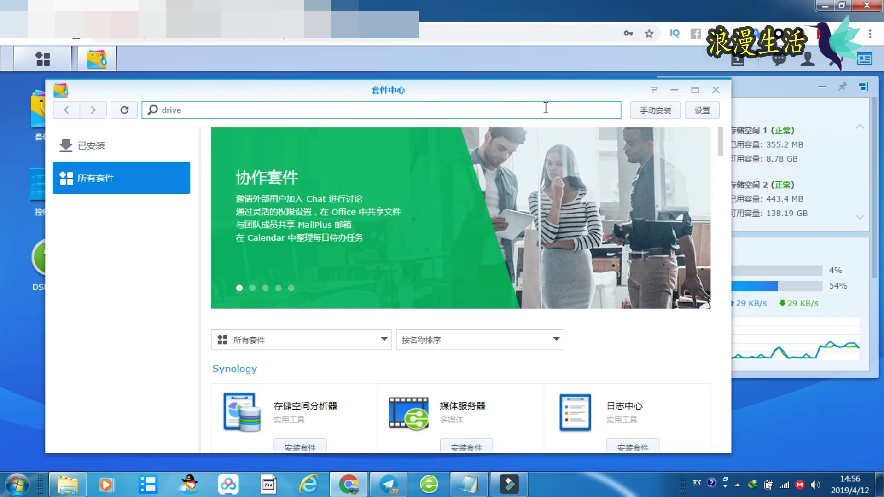
key("Return")
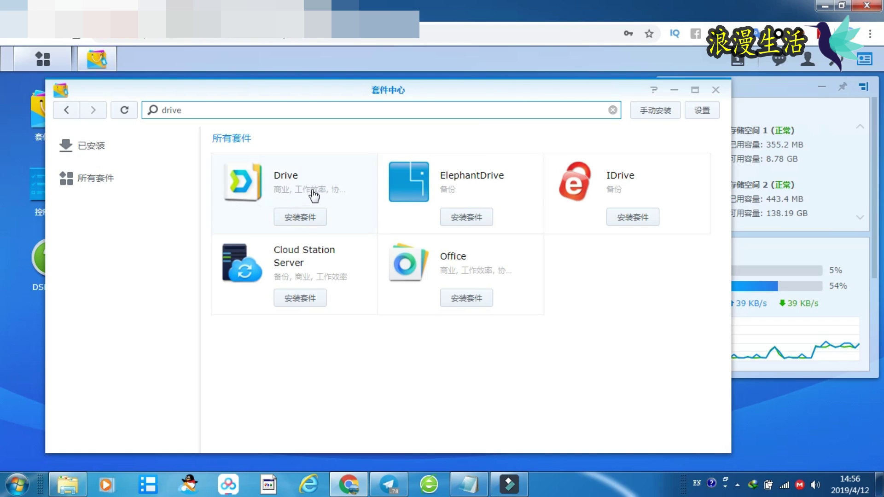
- Install the Drive package and view the installed packages list
left_click(303, 218)
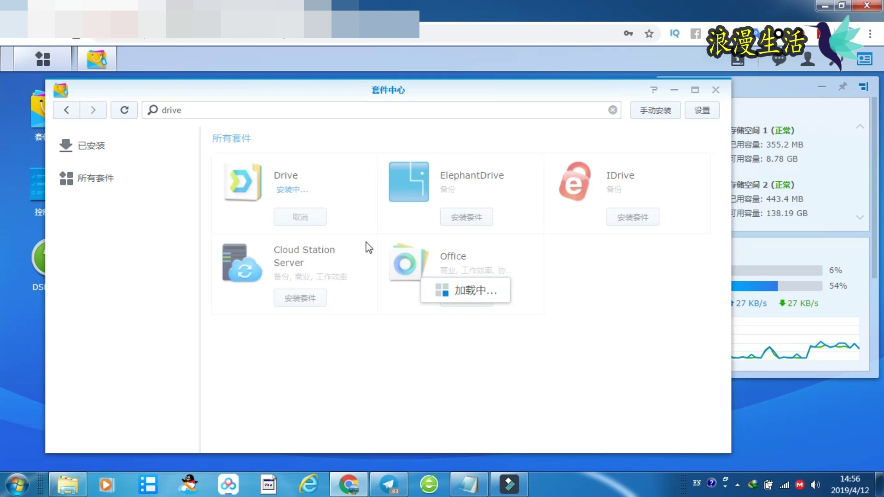
key("Return")
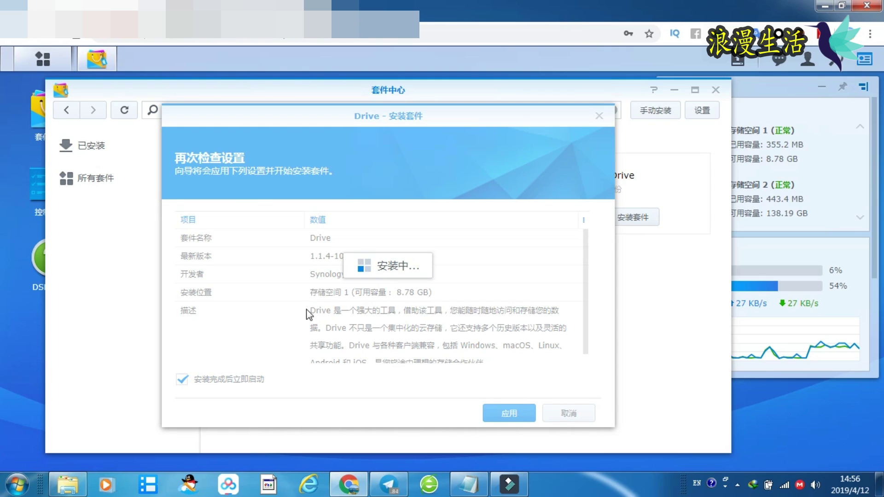
left_click(104, 153)
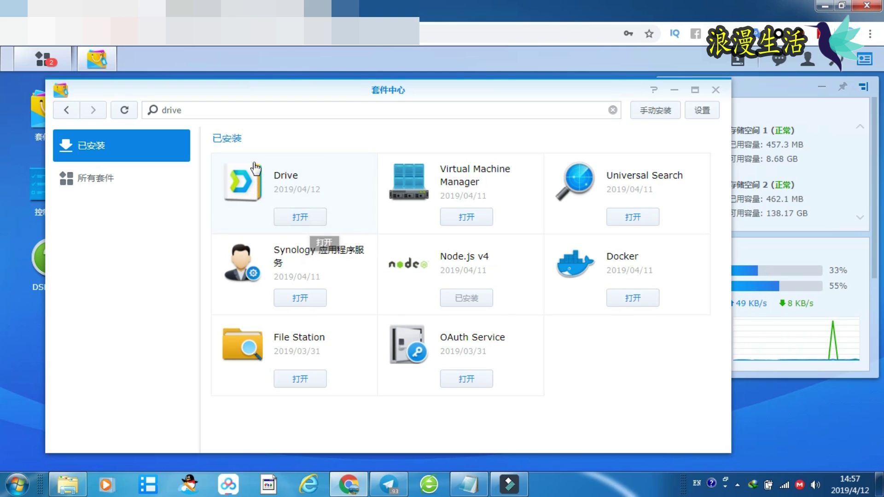
- Search all packages for 'moments', install Moments, and show the Installed list
left_click(110, 183)
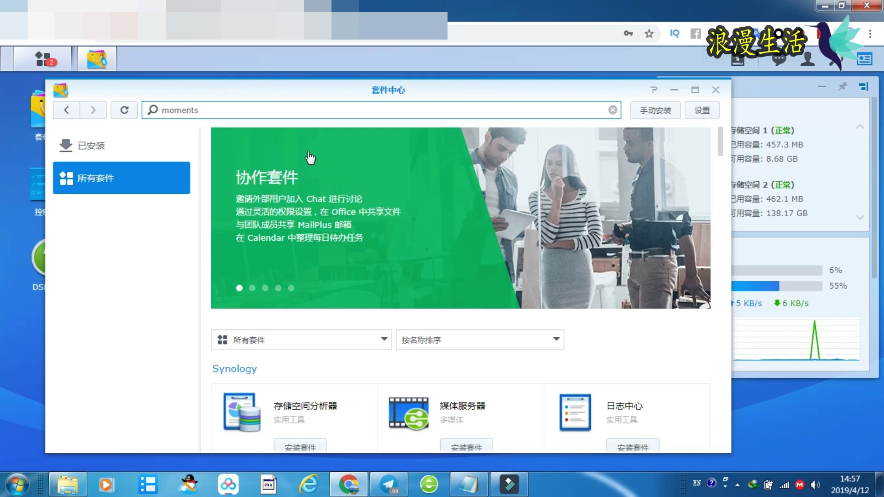
key("Return")
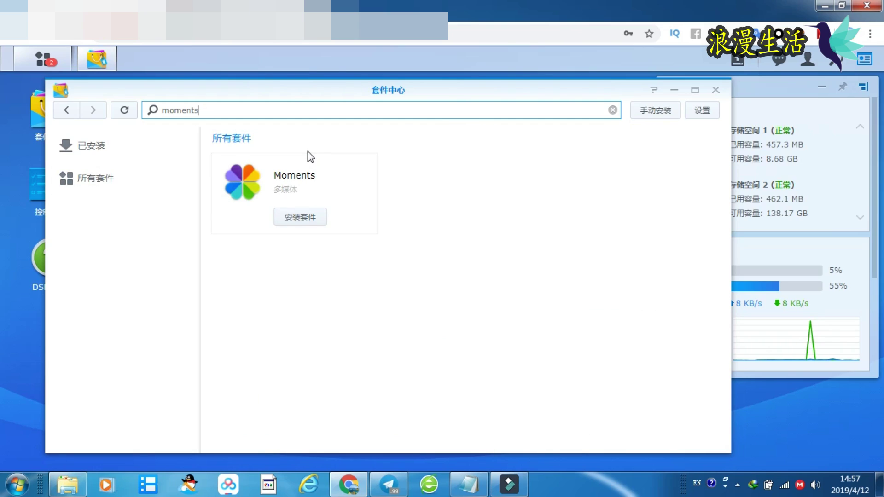
left_click(295, 217)
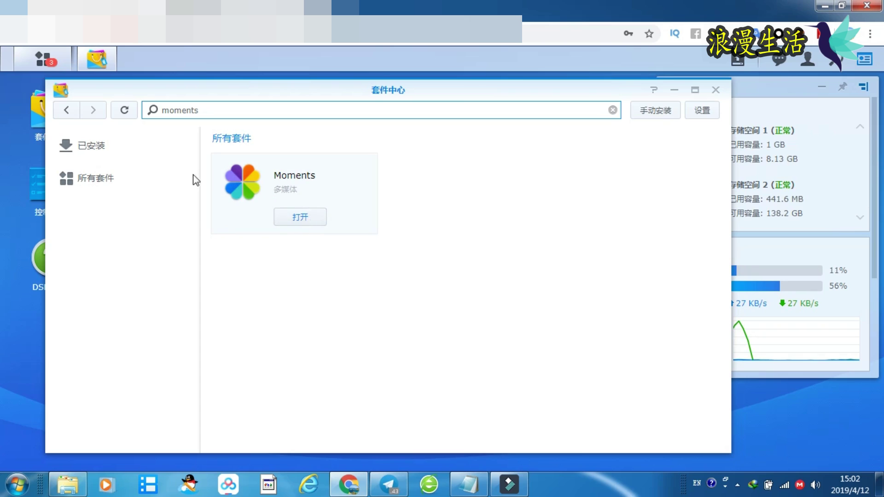
left_click(97, 153)
left_click(98, 155)
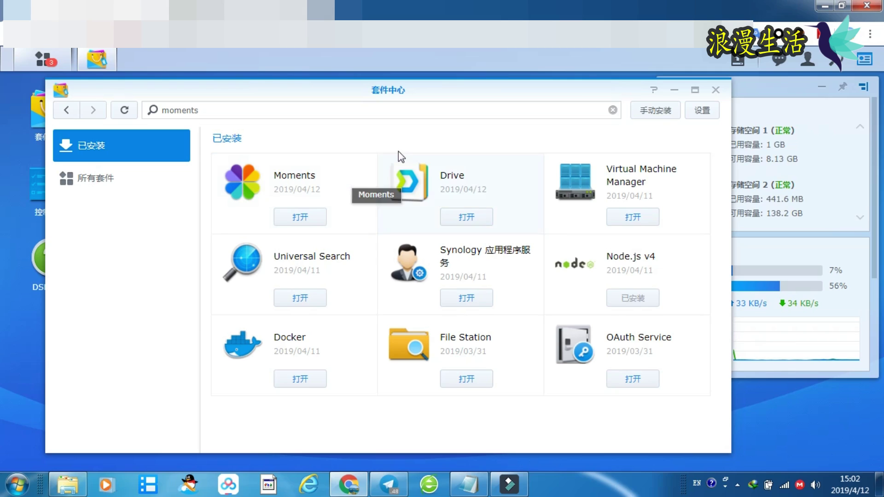
left_click(705, 117)
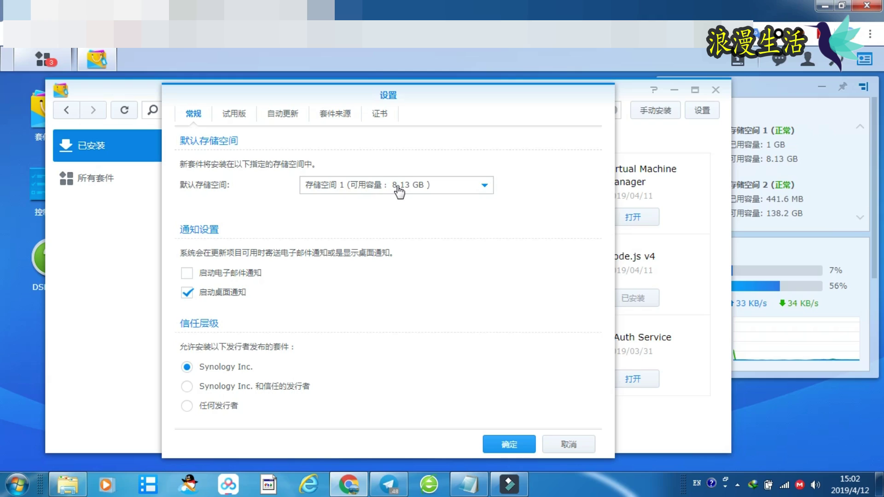
left_click(399, 188)
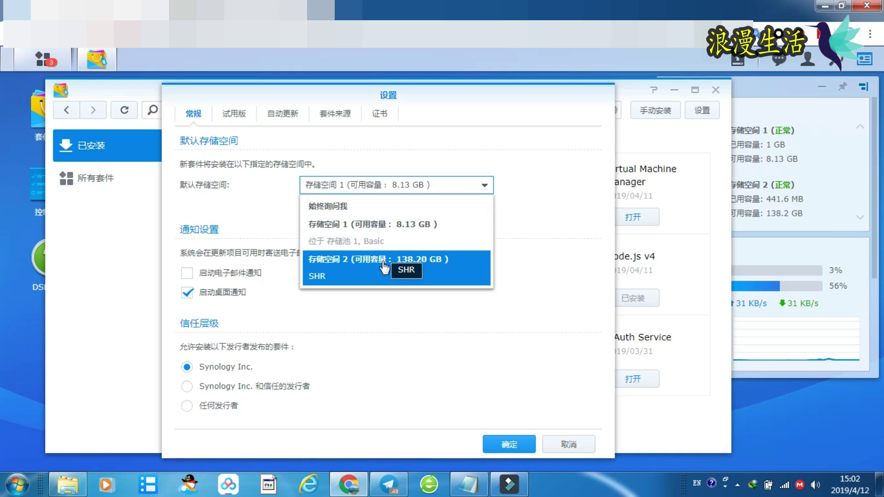
left_click(570, 174)
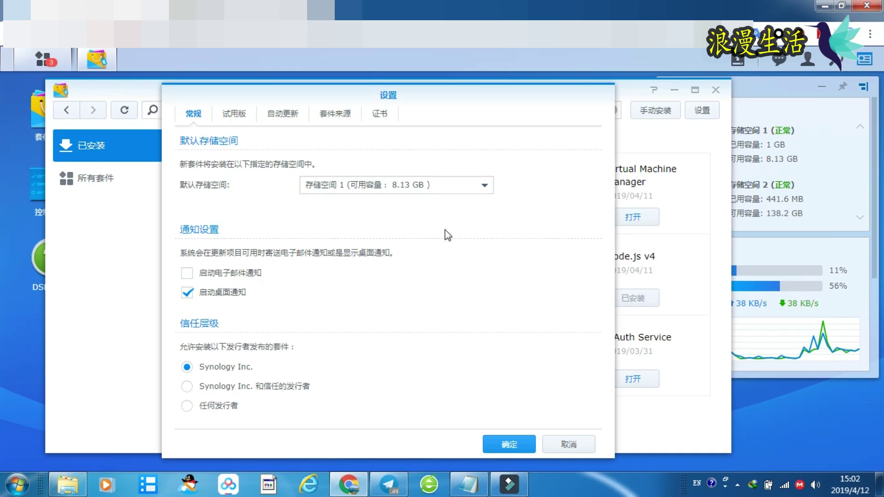
left_click(584, 444)
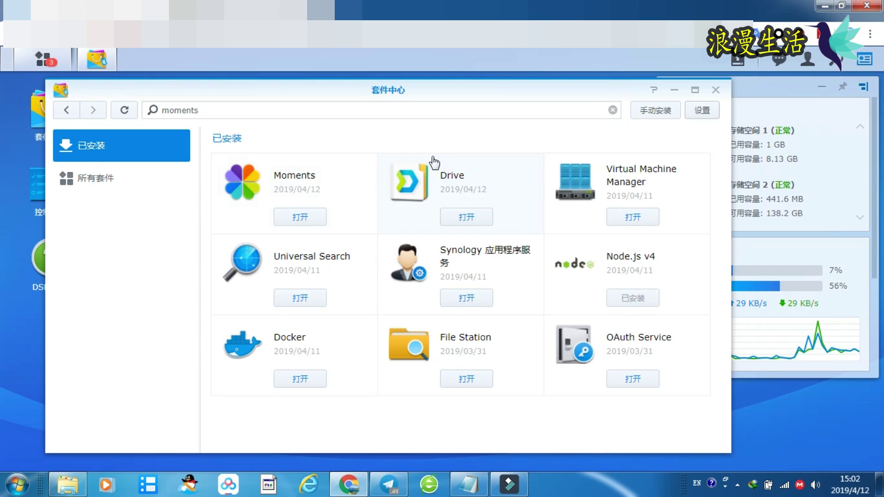
left_click(300, 217)
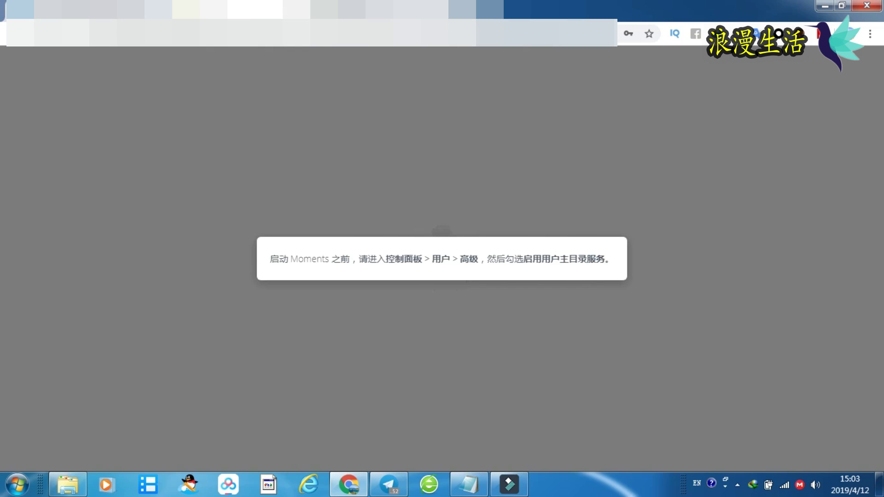
key("ctrl+w")
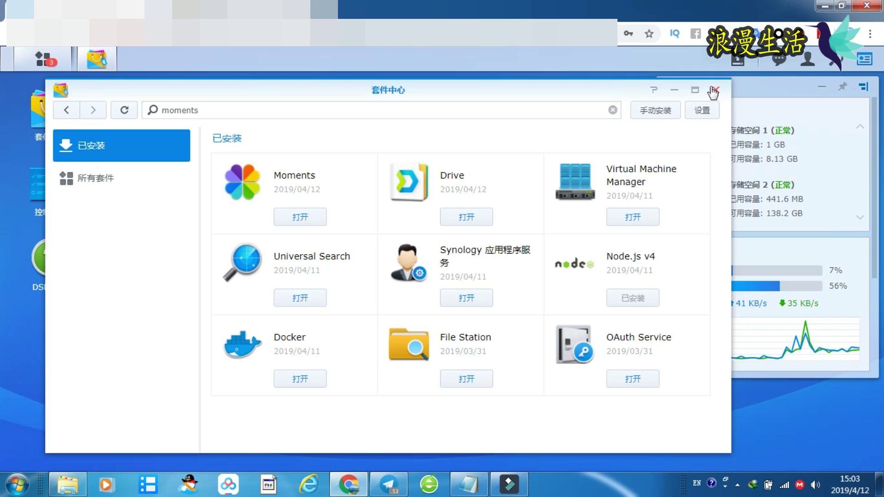
- Close Package Center and open the Advanced tab of Control Panel's user settings
left_click(713, 91)
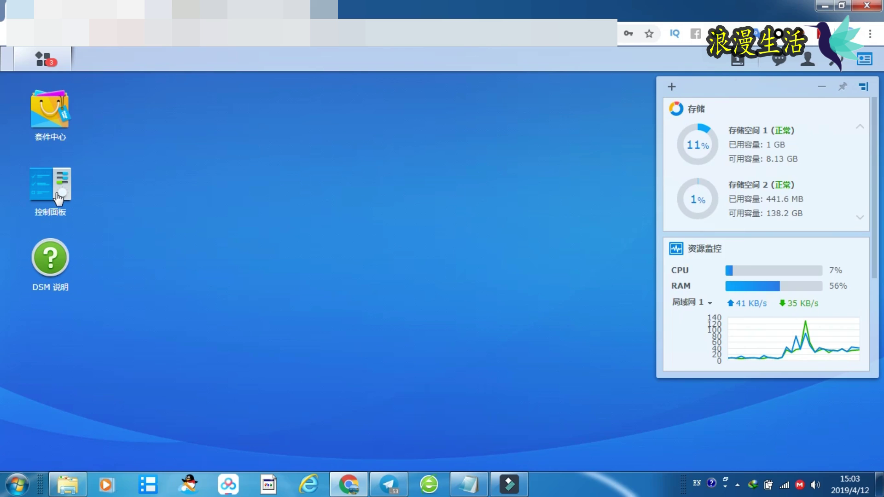
left_click(58, 199)
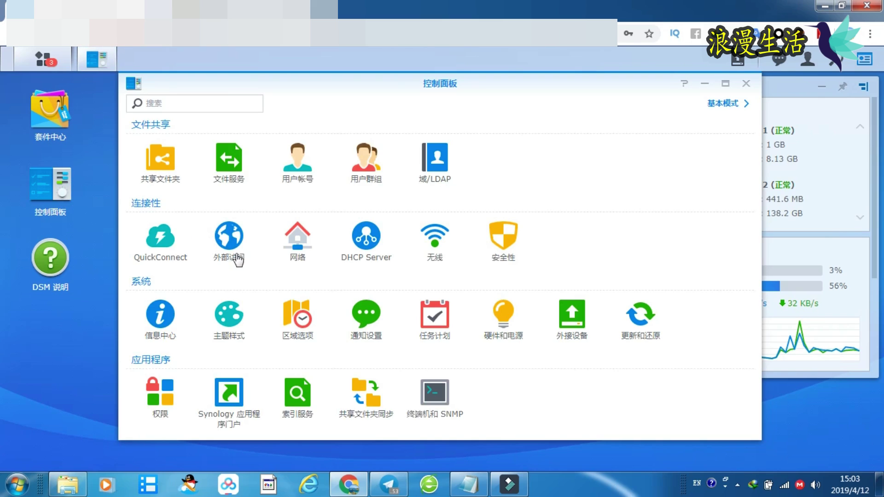
left_click(298, 158)
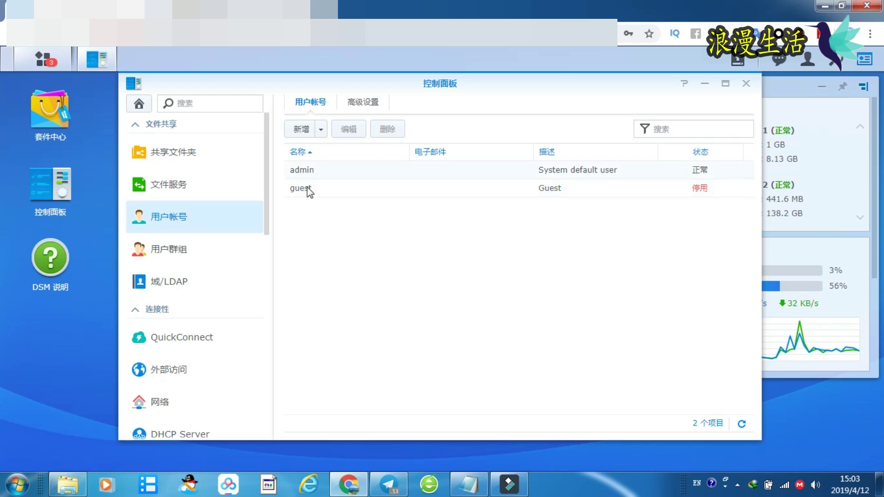
left_click(362, 102)
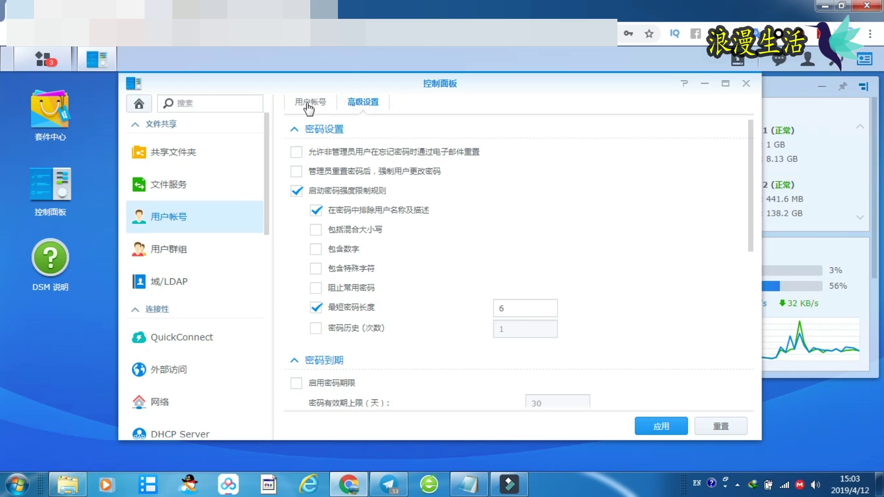
left_click(308, 102)
left_click(357, 102)
- Enable the user home service on 存储空间 2, apply it, and close Control Panel
left_click_drag(750, 197, 503, 355)
left_click(291, 327)
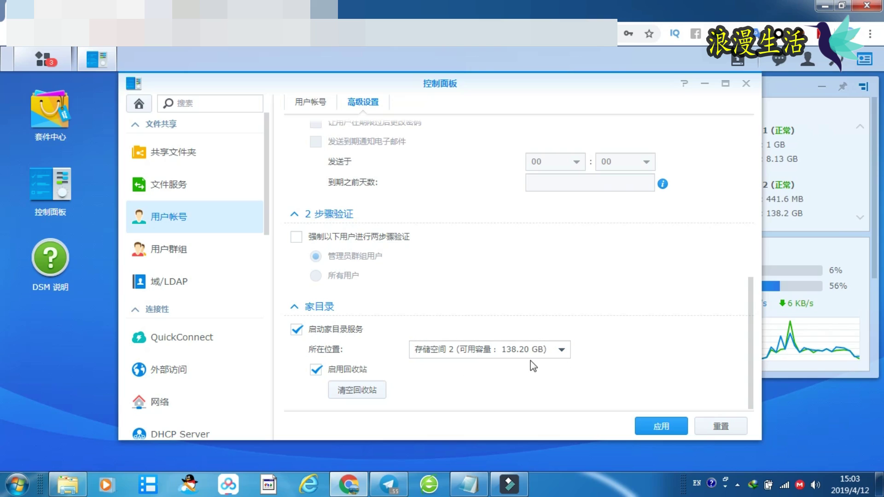
left_click(531, 346)
left_click(531, 347)
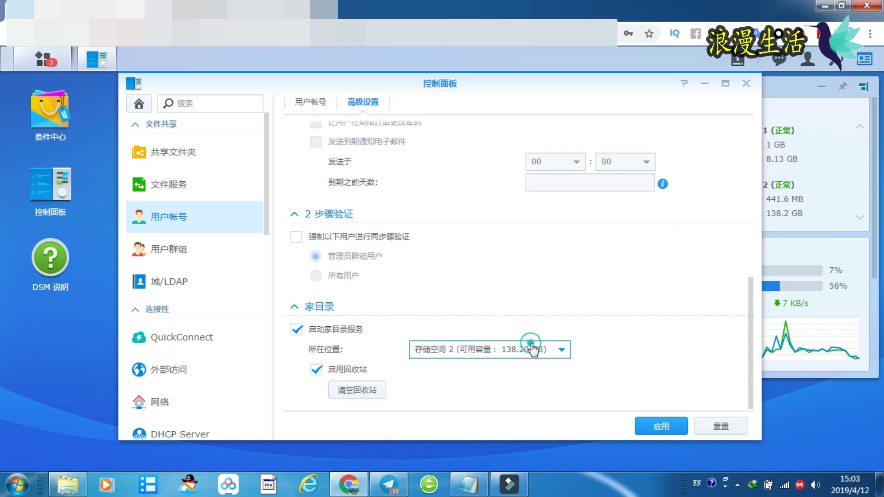
left_click(665, 430)
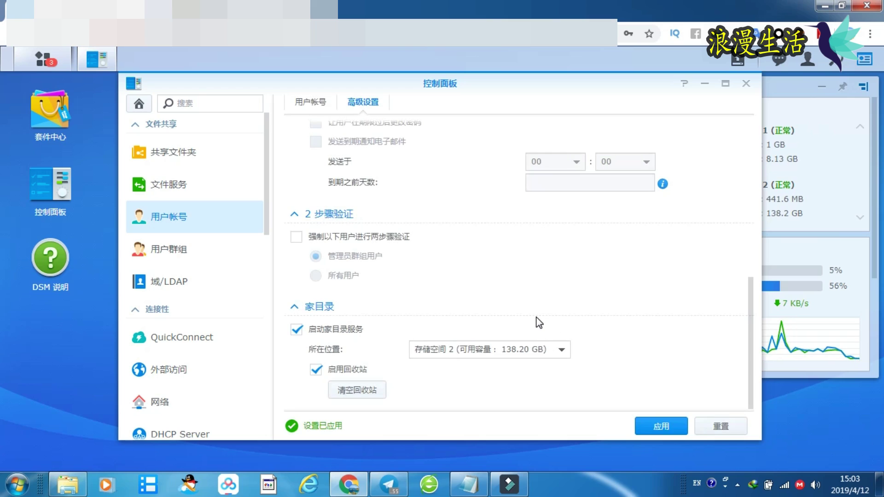
left_click(746, 83)
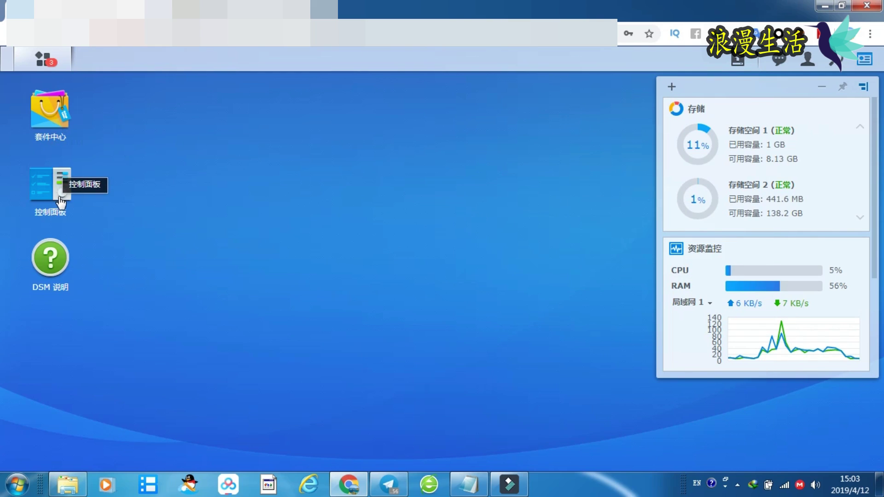
- Launch Moments from Package Center's installed packages
left_click(49, 129)
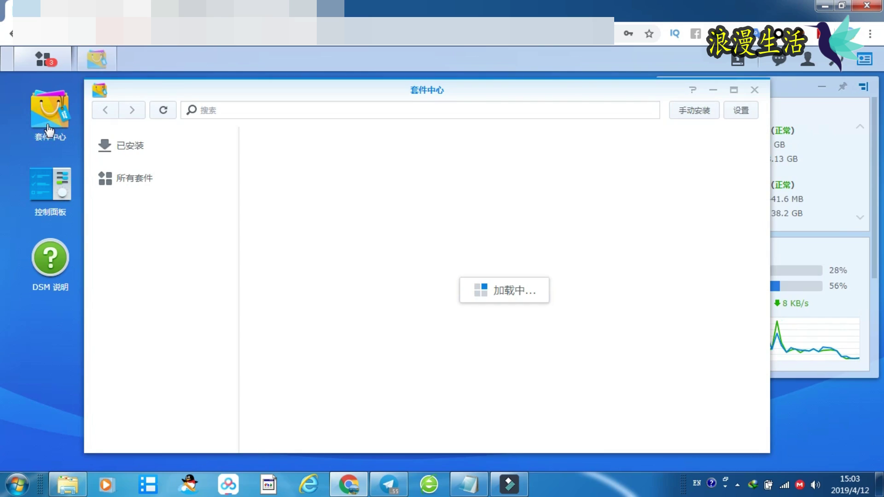
left_click(144, 146)
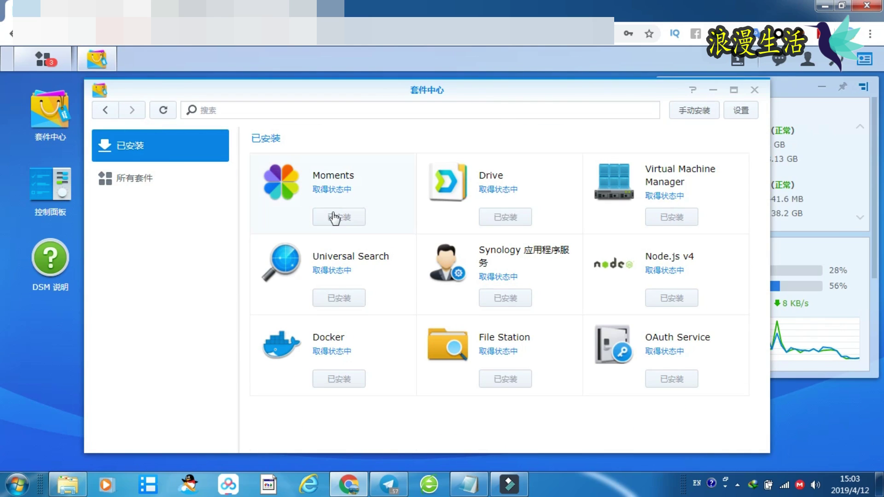
left_click(287, 190)
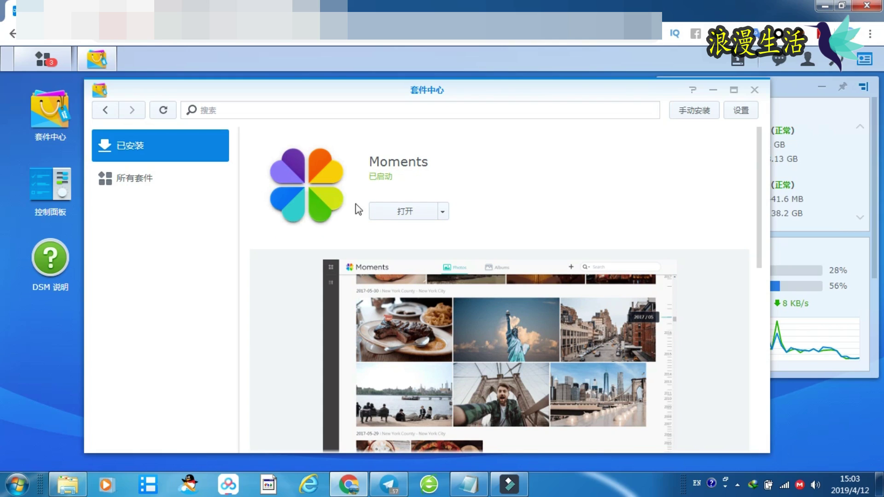
left_click(395, 213)
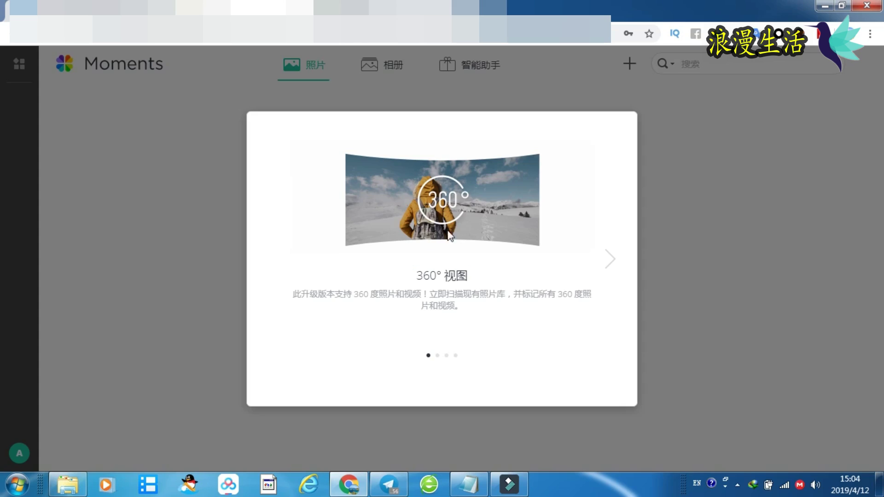
- Click through the welcome slides and dismiss the tour to reach the empty 照片 page
left_click(614, 260)
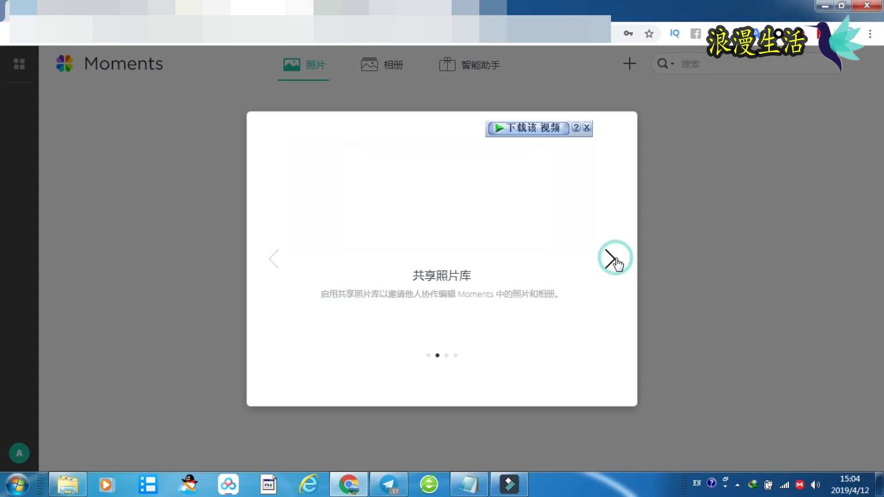
left_click(617, 261)
left_click(617, 263)
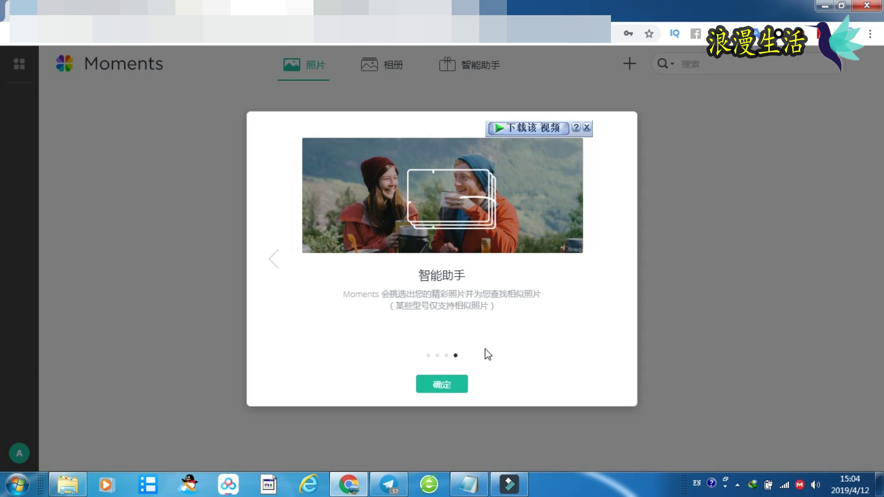
left_click(452, 384)
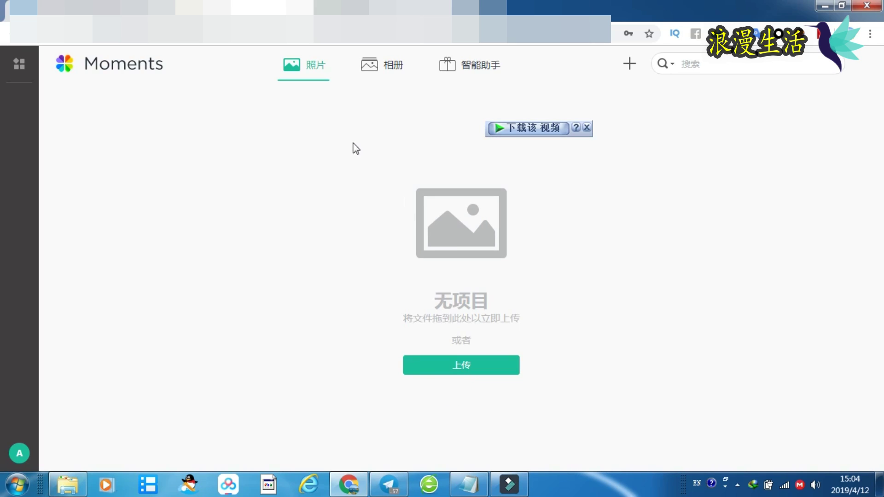
- Open and close the app list, then reload the Moments browser tab
left_click(18, 65)
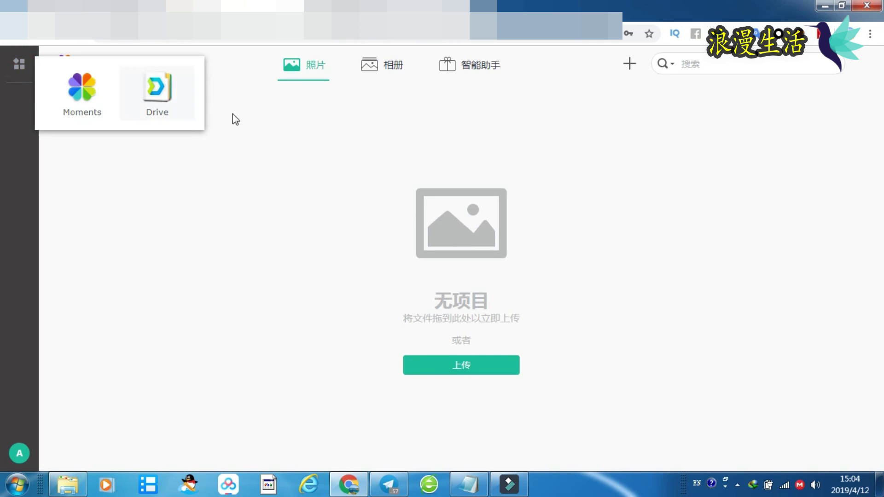
left_click(537, 169)
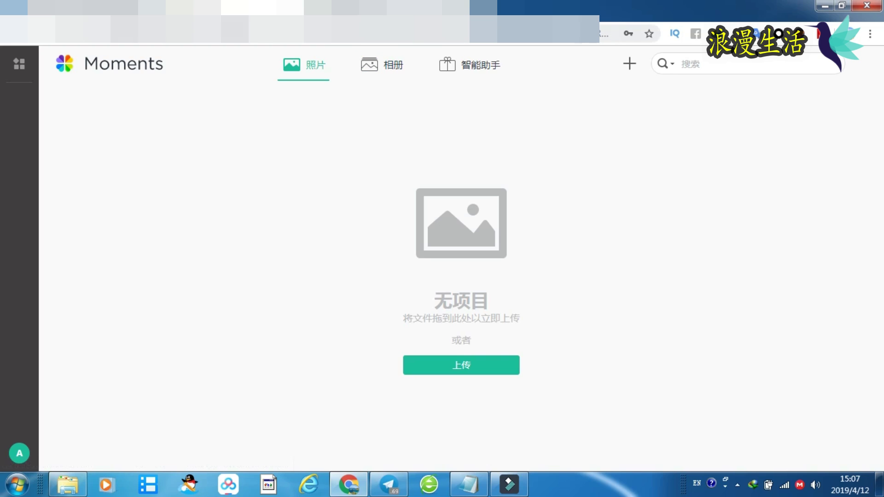
right_click(232, 9)
left_click(242, 48)
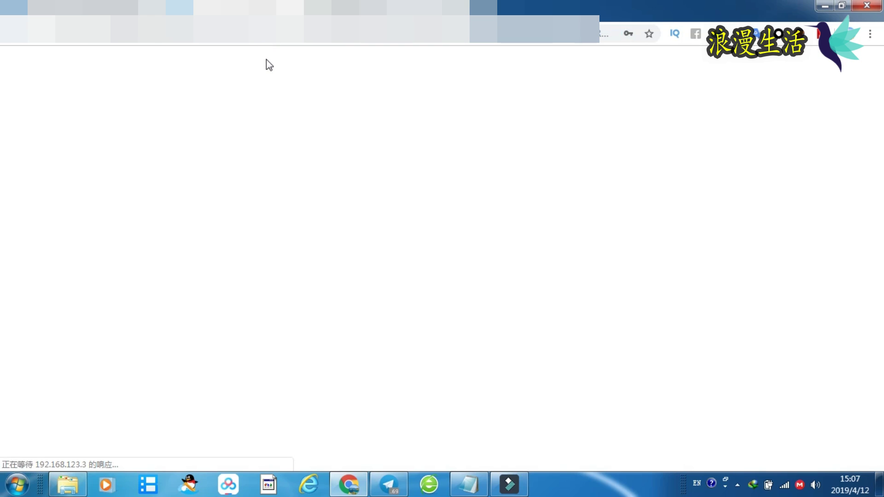